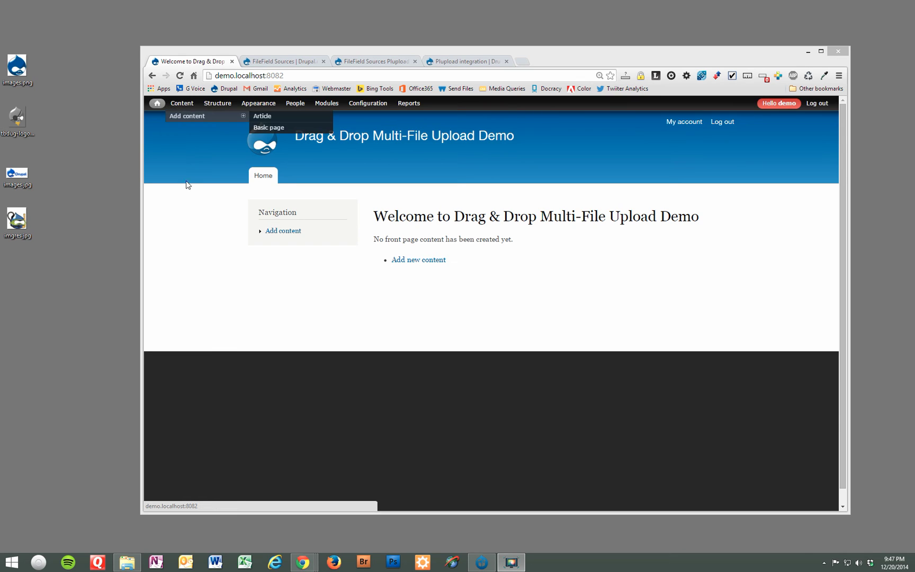
Reveal the Article and Basic page options under Content > Add content in the admin toolbar
mouse_move(187, 118)
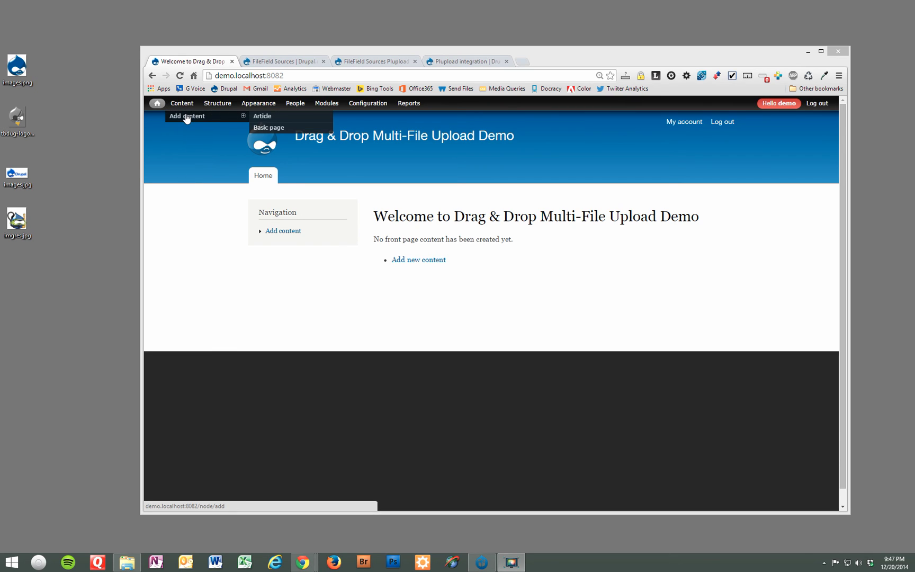
Start a new Article and select the four image files on the desktop
left_click(265, 116)
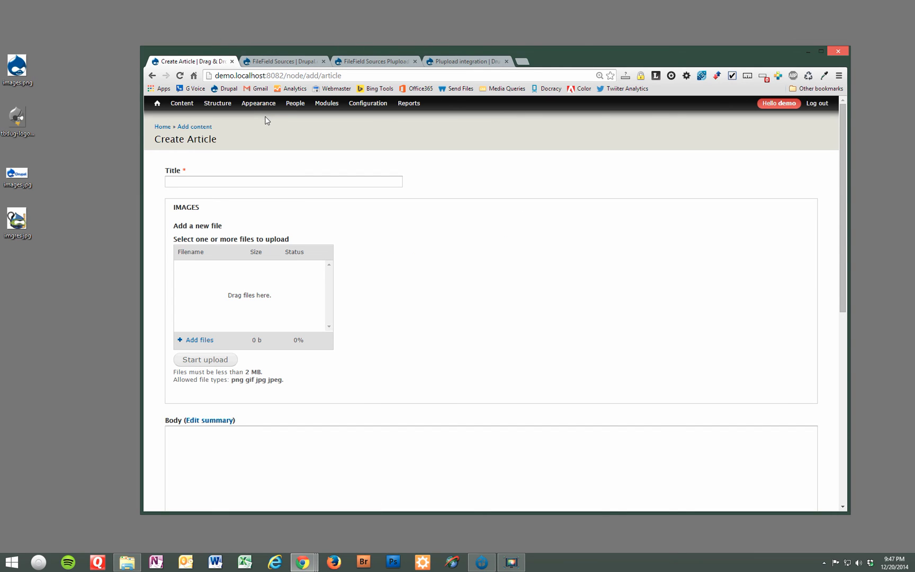
left_click_drag(570, 56, 582, 48)
left_click_drag(75, 253, 2, 49)
left_click(78, 237)
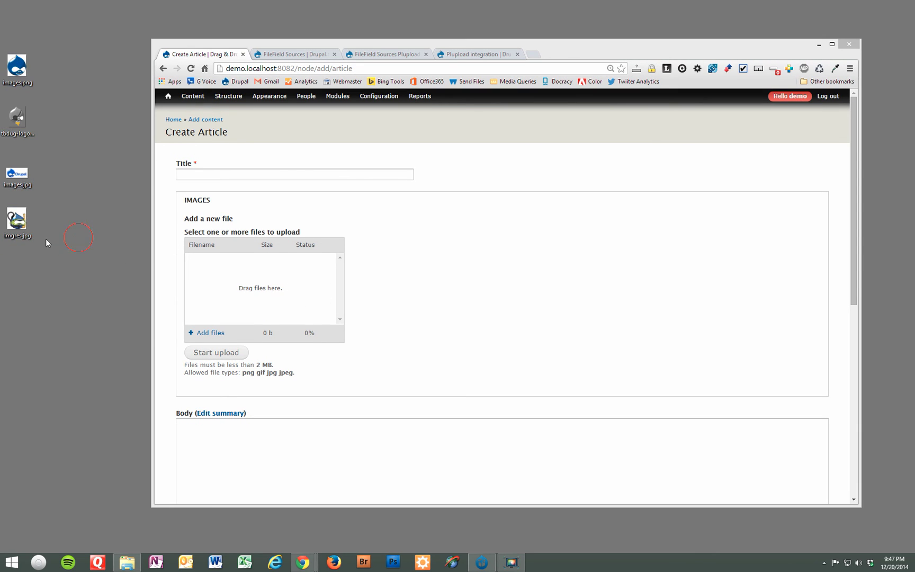
left_click_drag(44, 245, 64, 141)
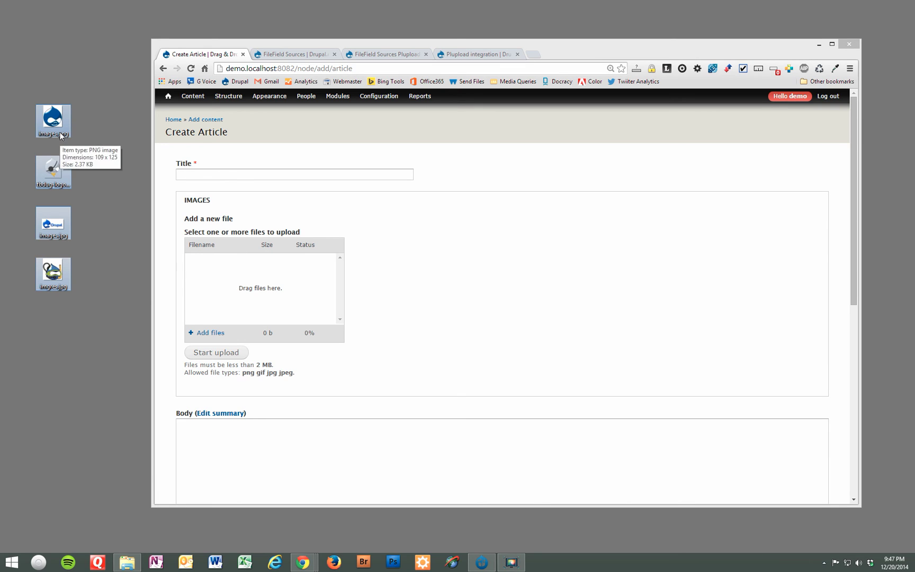
Drop images.png, tbdug-logo.png, images.jpg and imgres.jpg into the Images upload box
left_click_drag(84, 313, 299, 288)
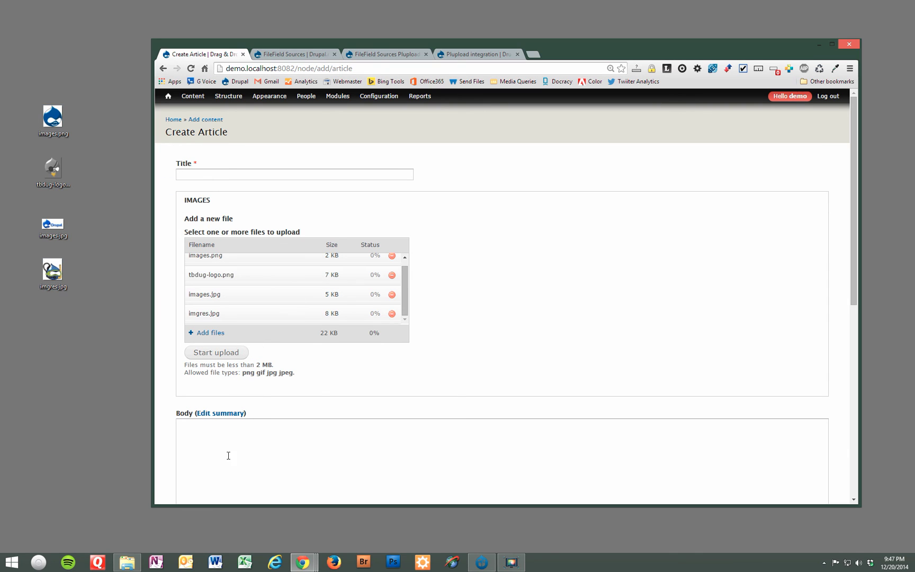
scroll(406, 286, "up", 1)
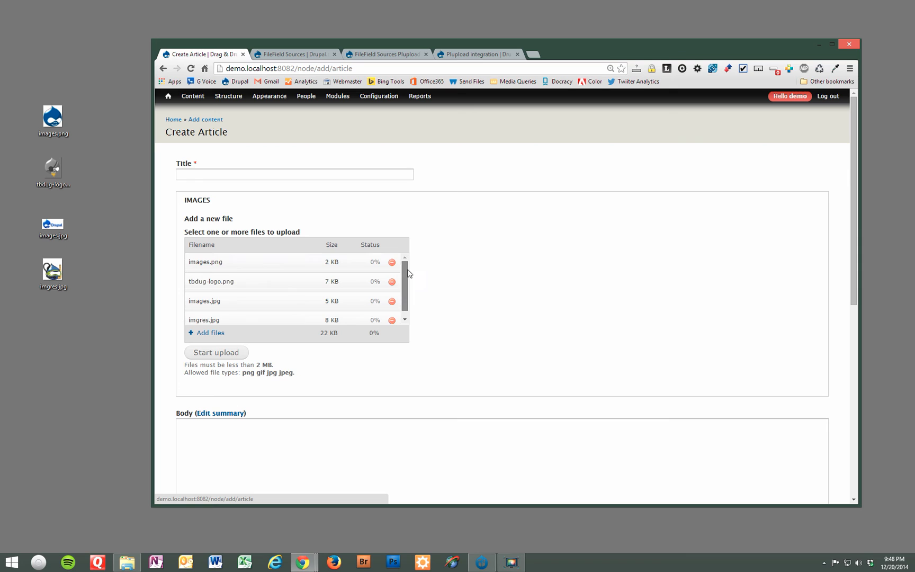
scroll(406, 288, "down", 1)
left_click_drag(406, 286, 407, 279)
scroll(390, 276, "down", 1)
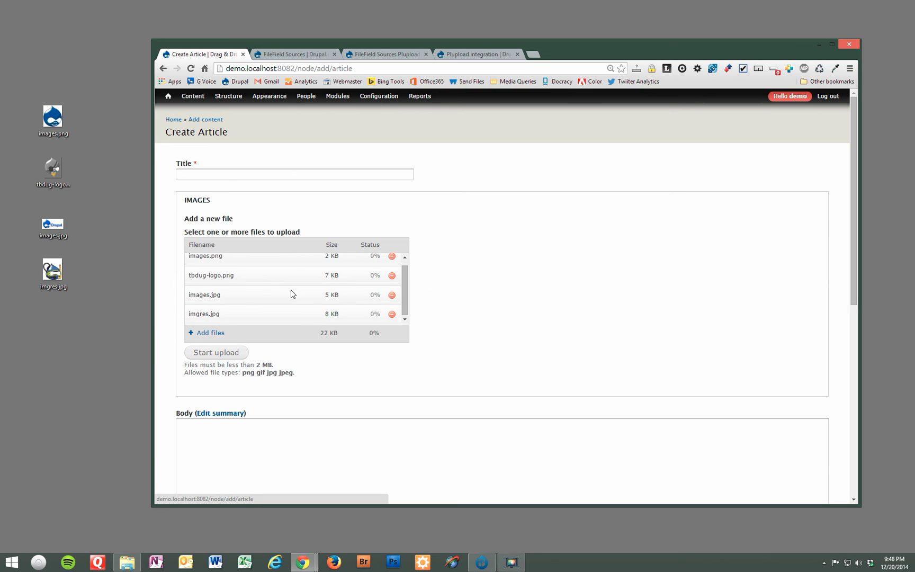
scroll(294, 292, "up", 1)
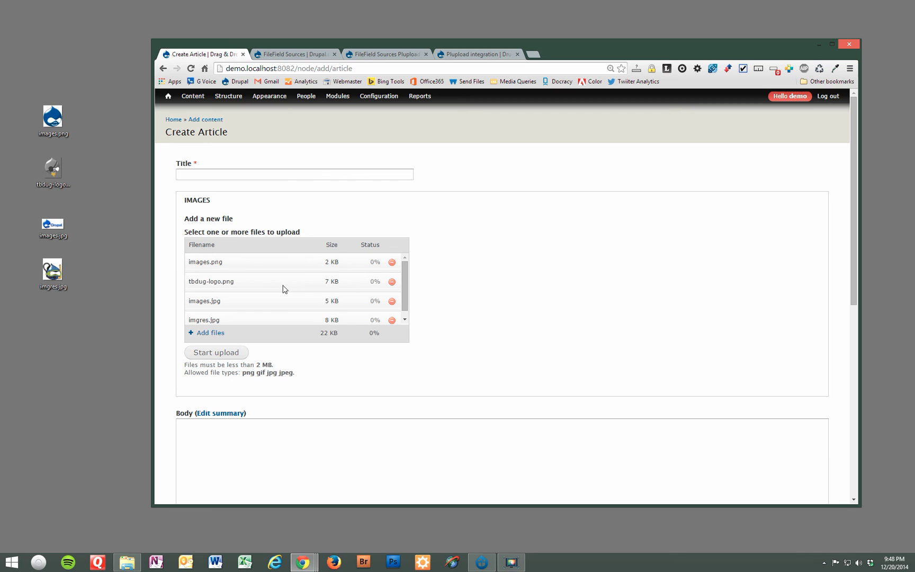
Upload the four queued images and check their previews with Alternate text fields
left_click(220, 353)
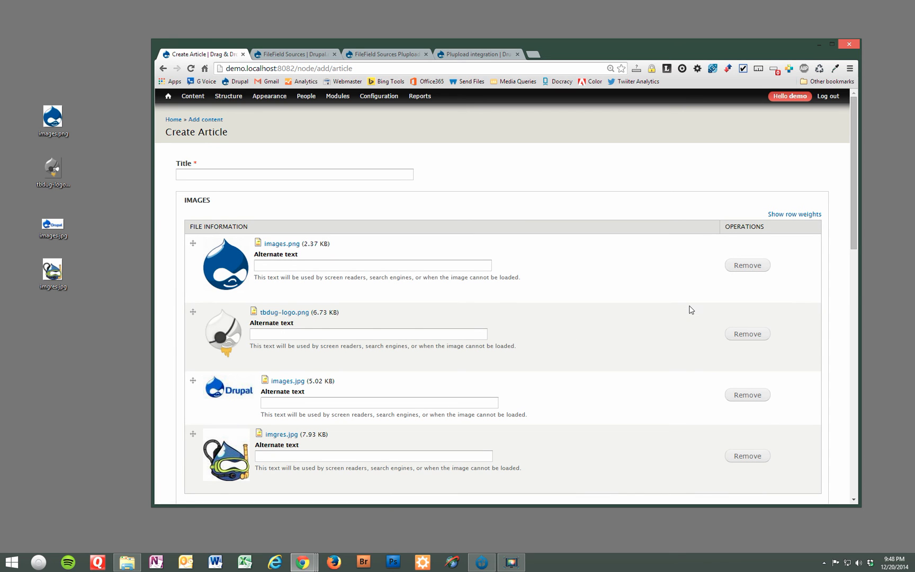
scroll(690, 311, "down", 2)
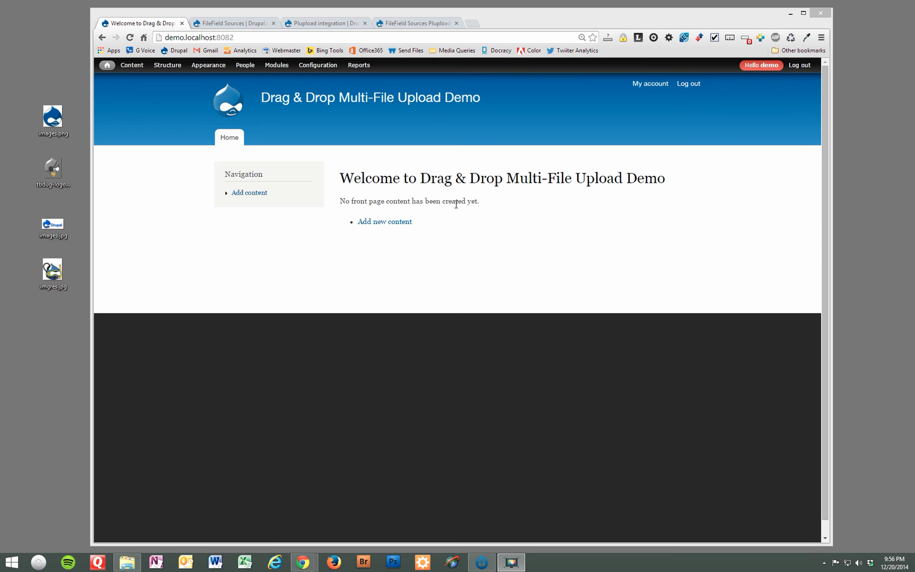
Bring up the FileField Sources project page on Drupal.org and highlight its title
mouse_move(268, 71)
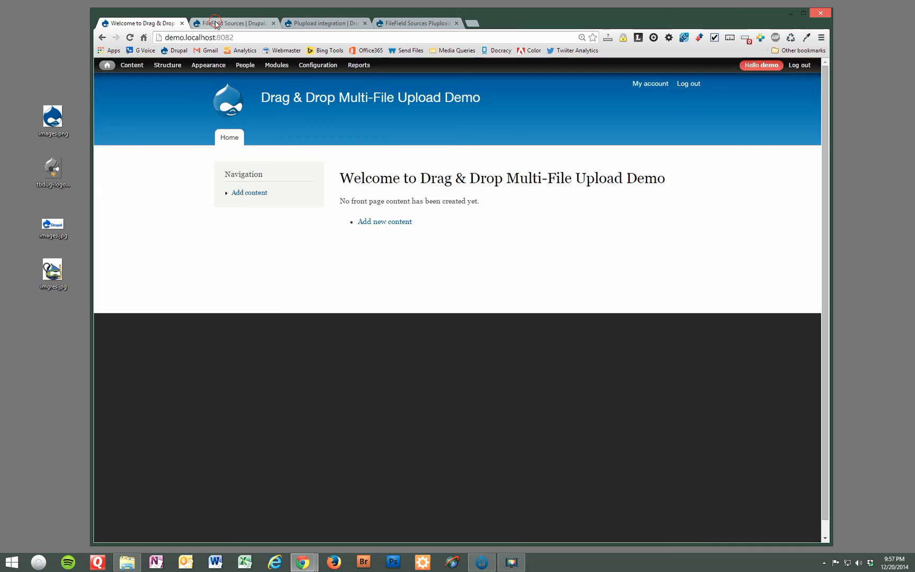
left_click(236, 25)
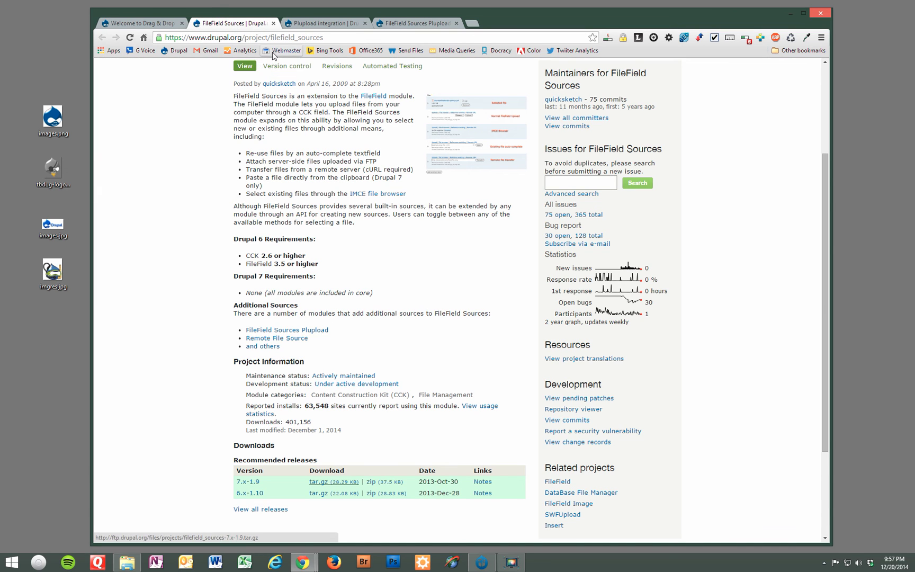
scroll(294, 230, "up", 3)
left_click_drag(232, 187, 330, 185)
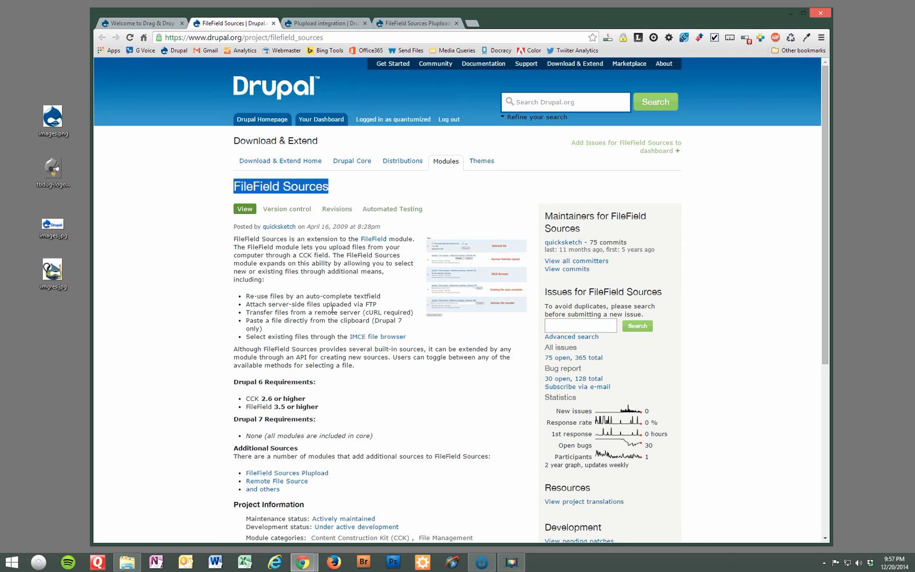
left_click(203, 288)
Copy the link address of the FileField Sources 7.x-1.9 tar.gz download
scroll(216, 357, "down", 3)
scroll(216, 358, "down", 3)
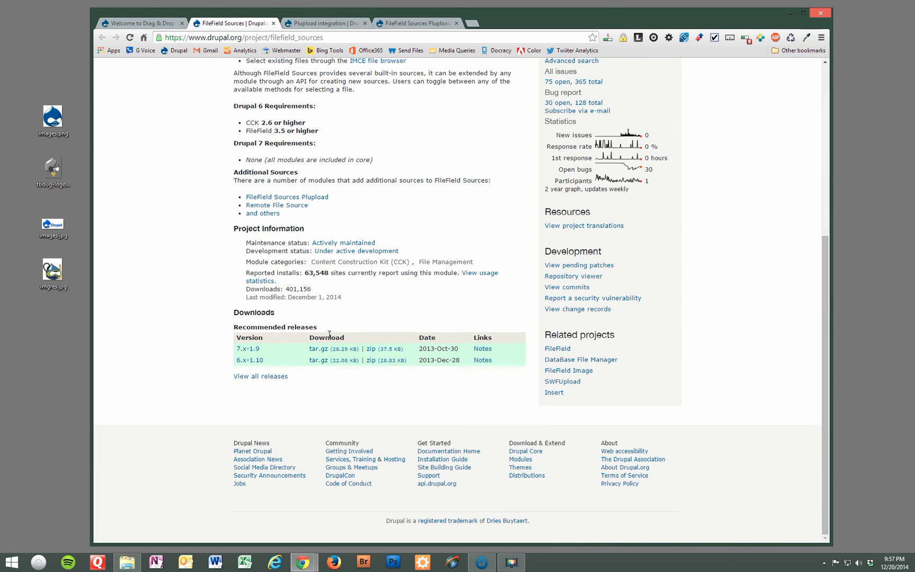
right_click(327, 348)
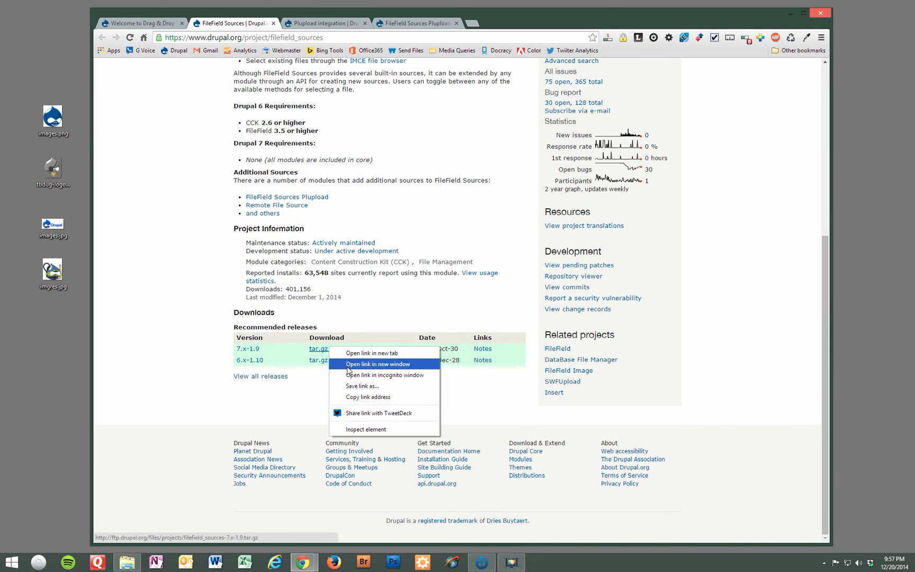
left_click(367, 397)
Install the FileField Sources module from its pasted download URL
left_click(156, 27)
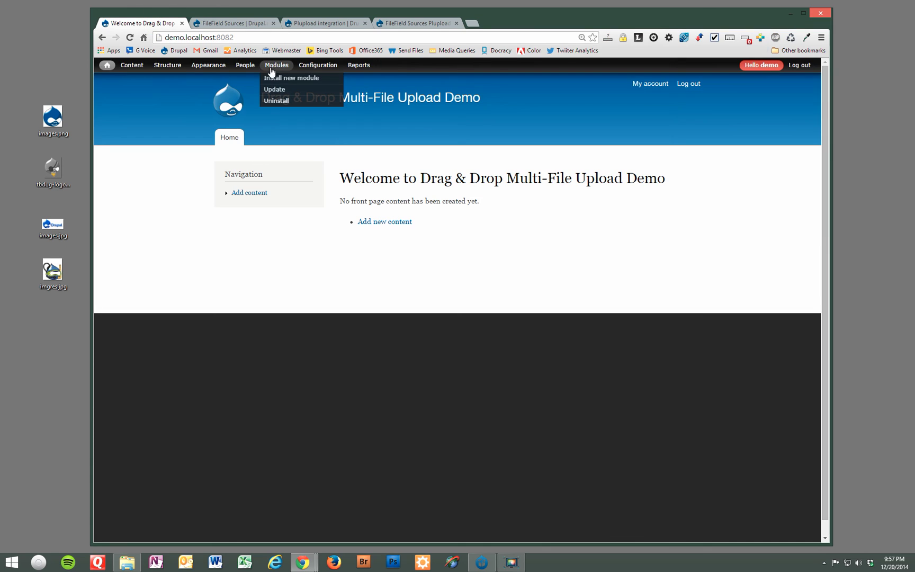
left_click(276, 78)
left_click(230, 168)
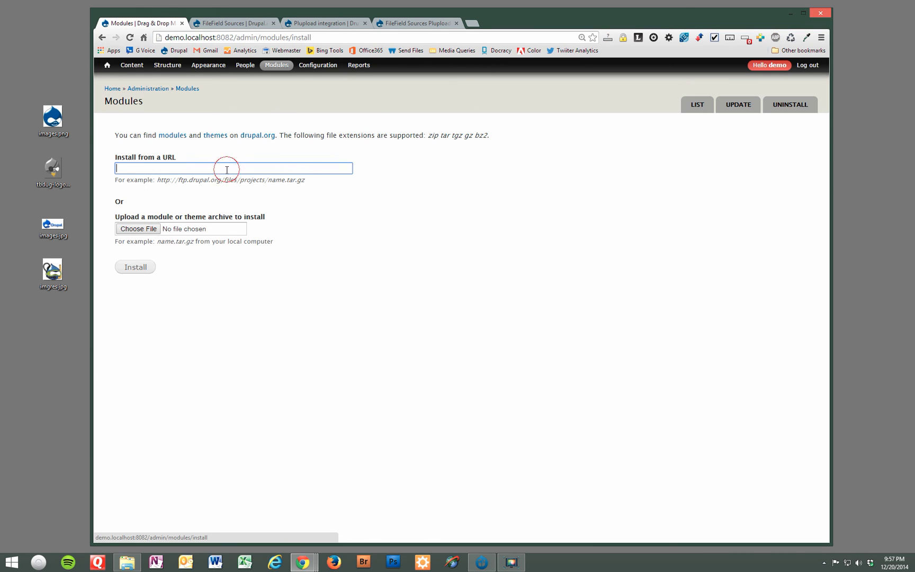
key("ctrl+v")
left_click(132, 270)
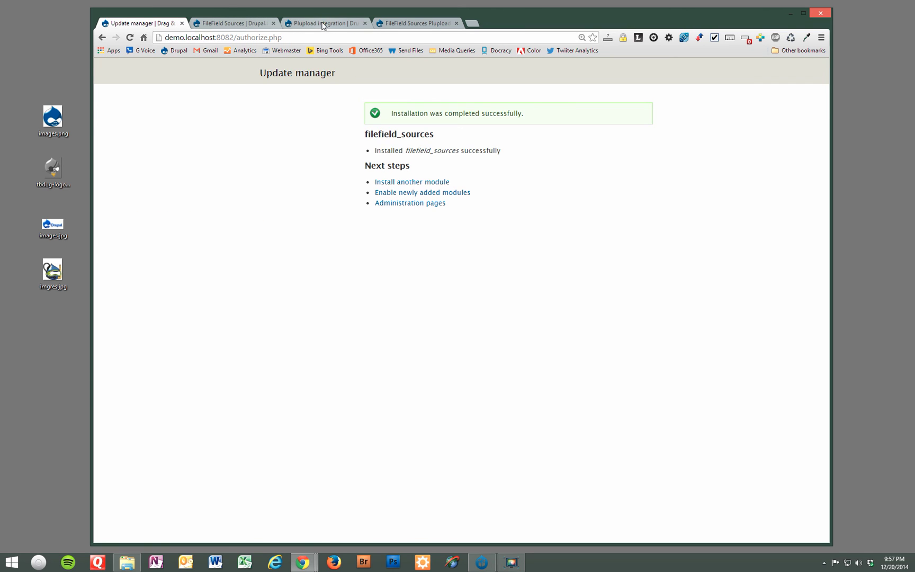
Copy the Plupload integration 7.x-1.7 tar.gz download link address
left_click(324, 23)
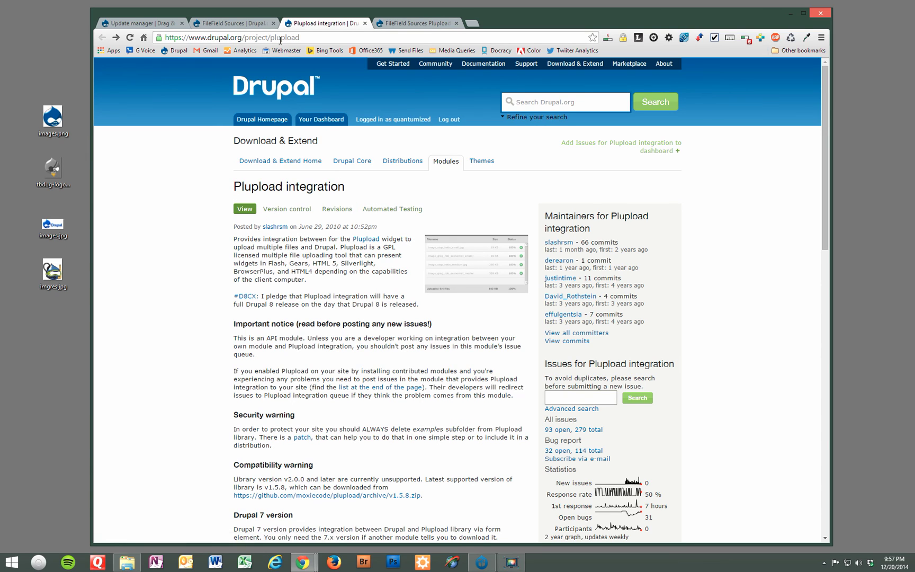
scroll(337, 456, "down", 12)
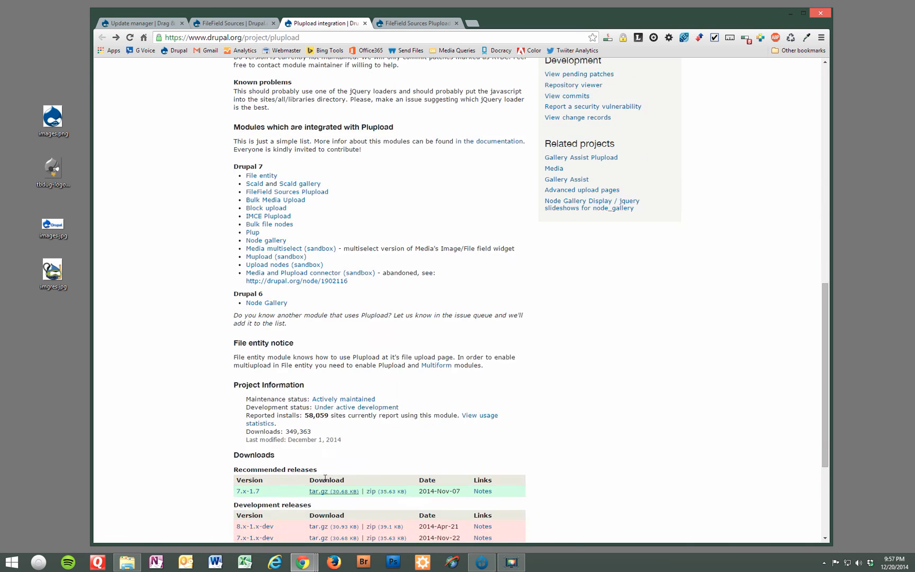
right_click(340, 445)
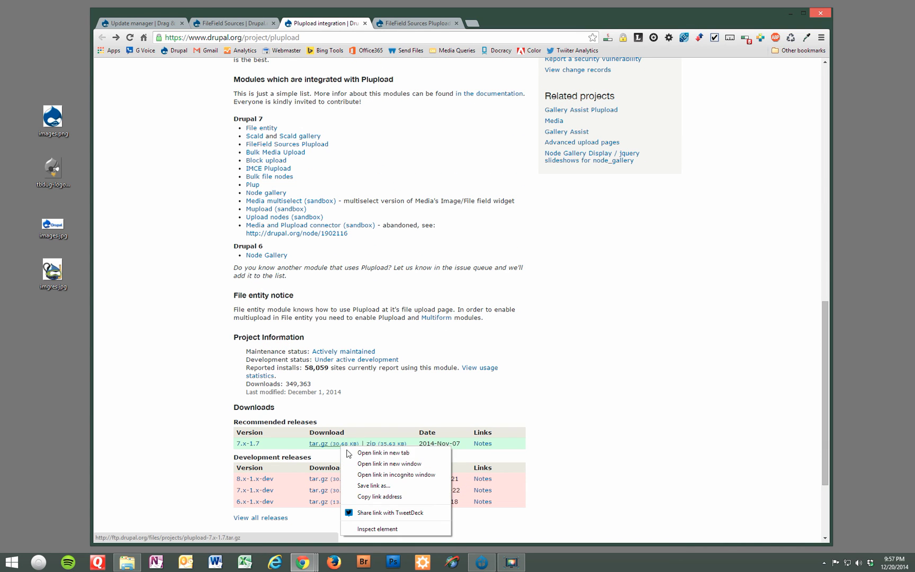
left_click(373, 497)
Install the Plupload integration module from the pasted 7.x-1.7 URL
left_click(159, 21)
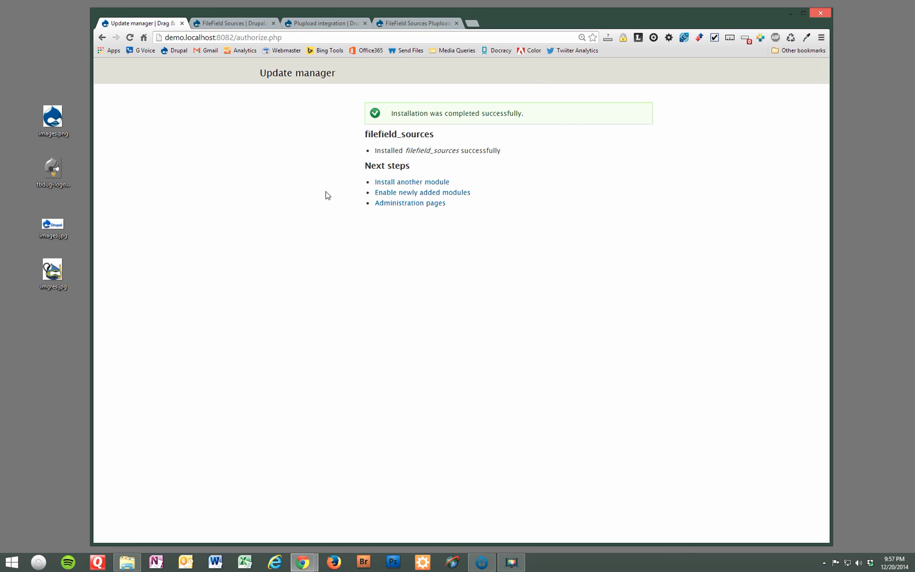
left_click(373, 181)
left_click(257, 171)
key("ctrl+v")
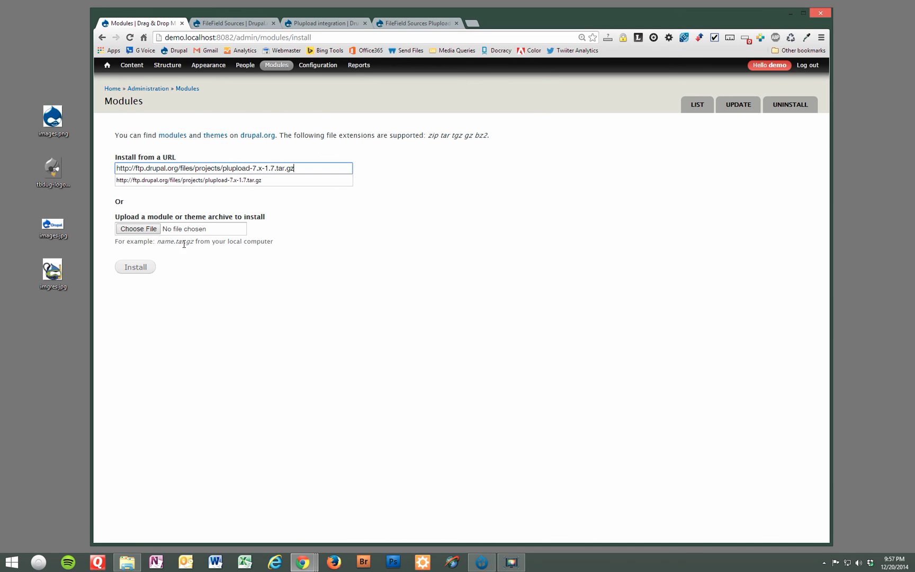
left_click(148, 268)
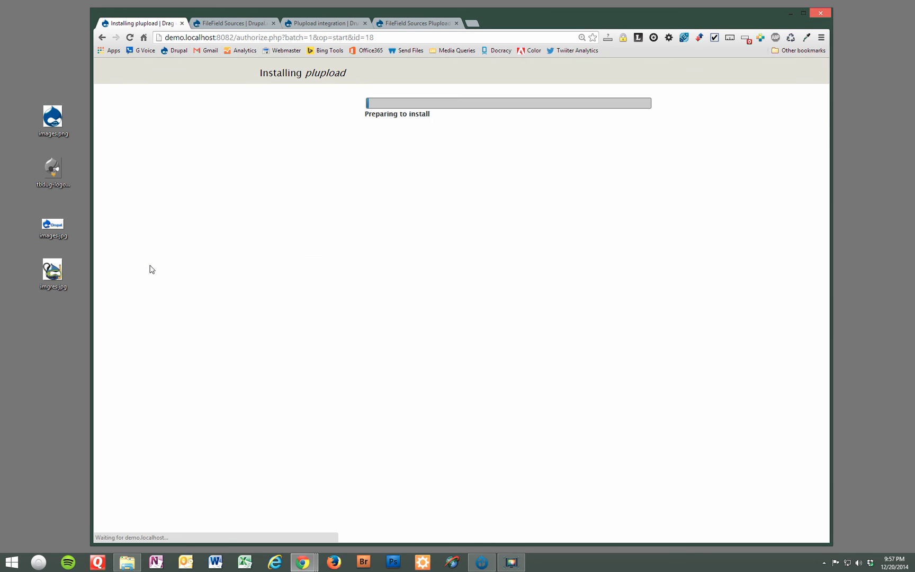
Copy the FileField Sources Plupload 7.x-1.1 tar.gz download address from its project page
left_click(398, 24)
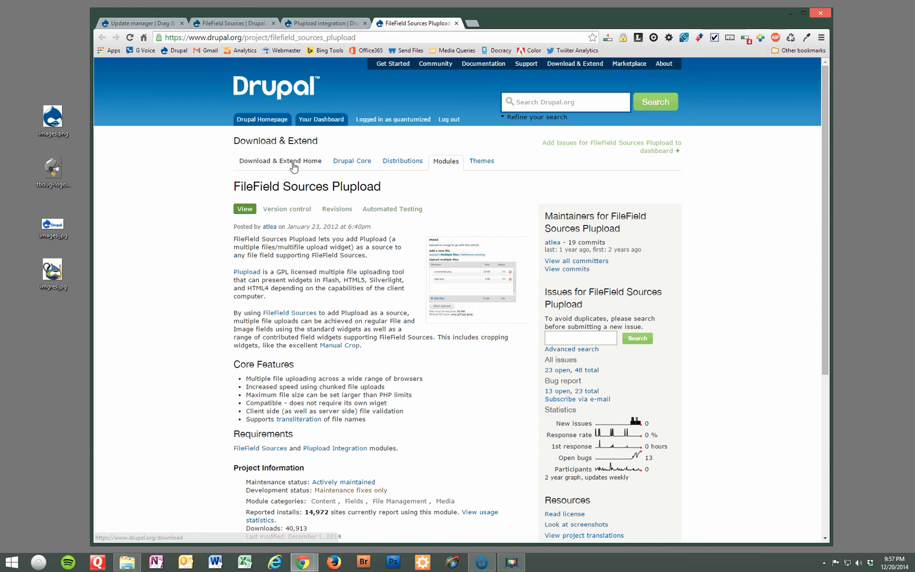
left_click_drag(225, 187, 391, 182)
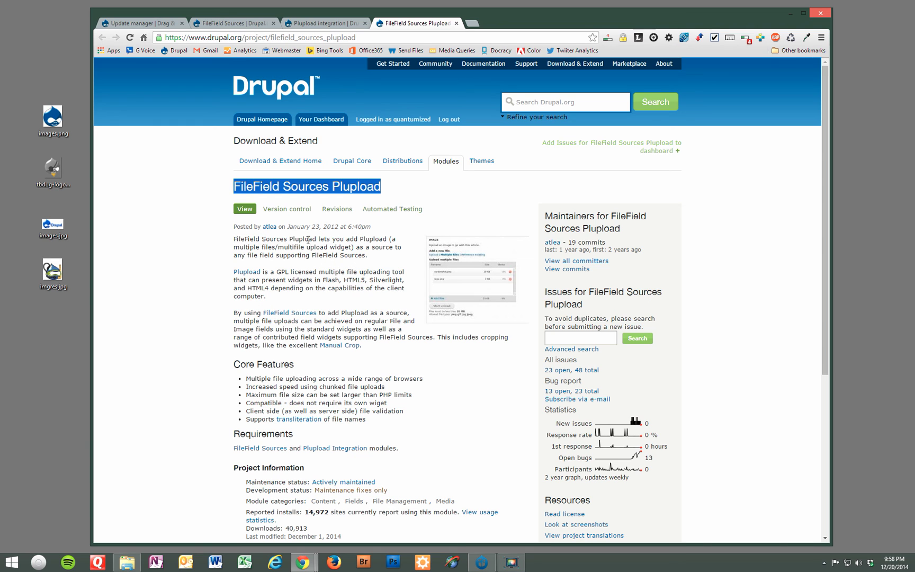
scroll(302, 199, "down", 5)
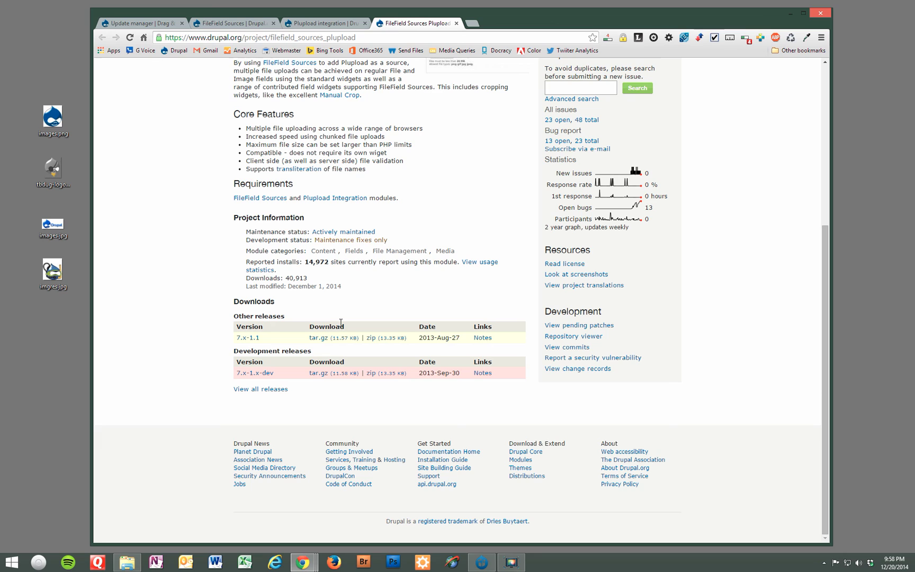
right_click(342, 338)
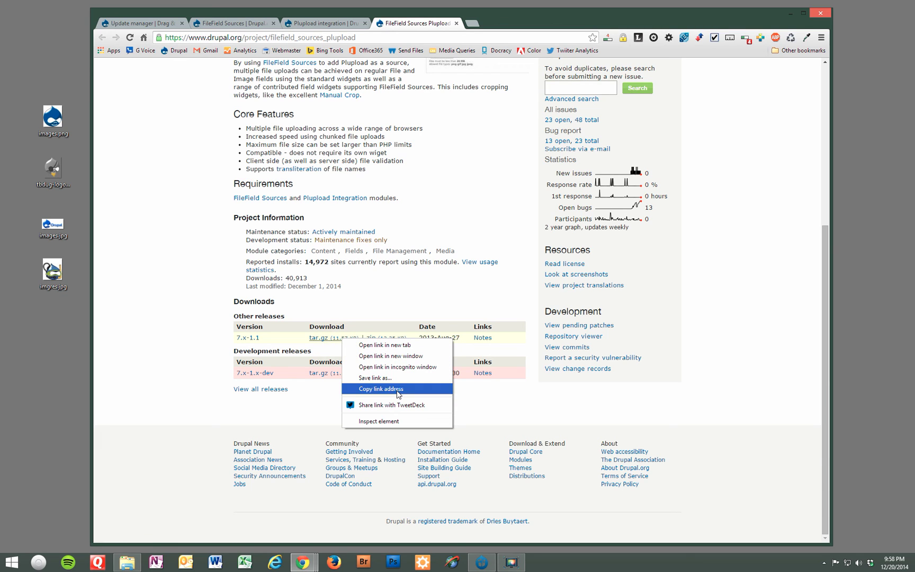
left_click(397, 389)
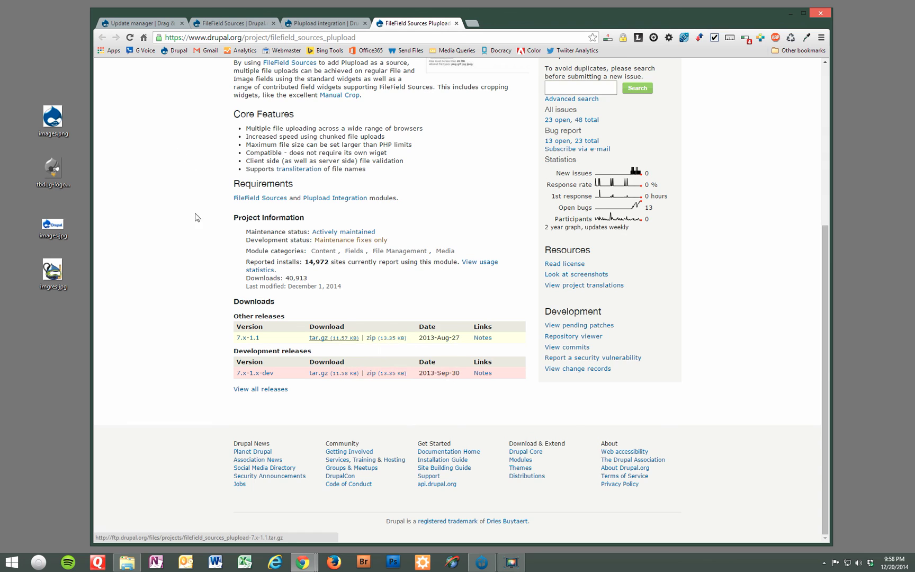
scroll(194, 215, "up", 5)
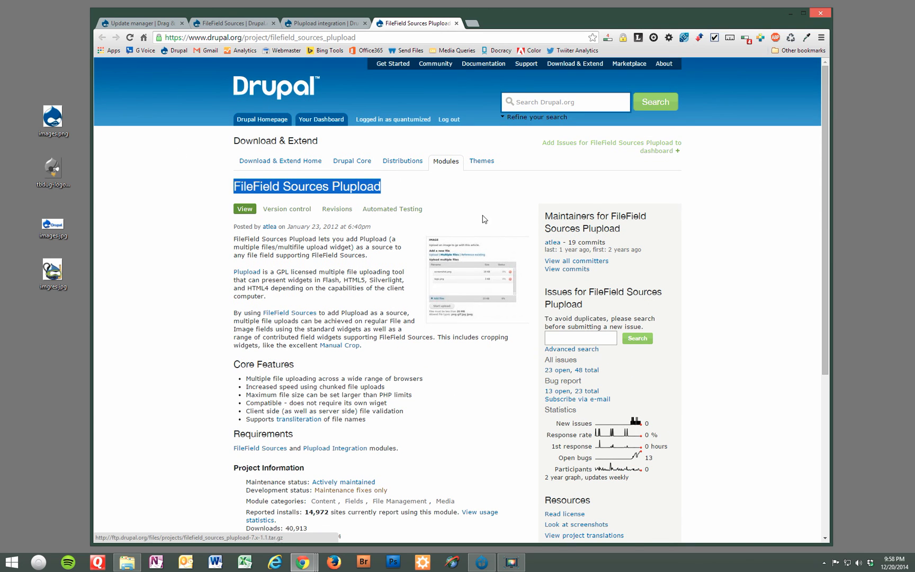
Install FileField Sources Plupload from the copied download address
left_click(162, 24)
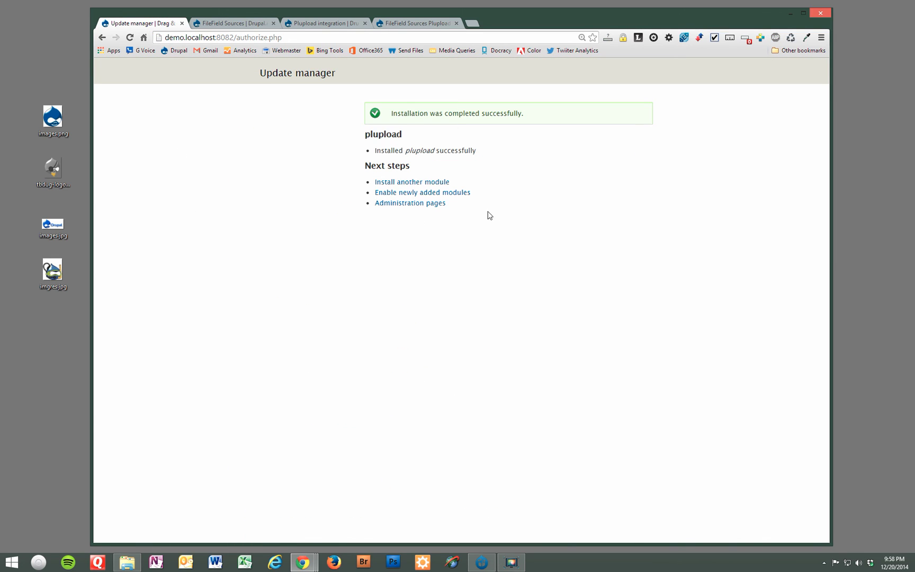
left_click(385, 186)
left_click(219, 170)
key("ctrl+v")
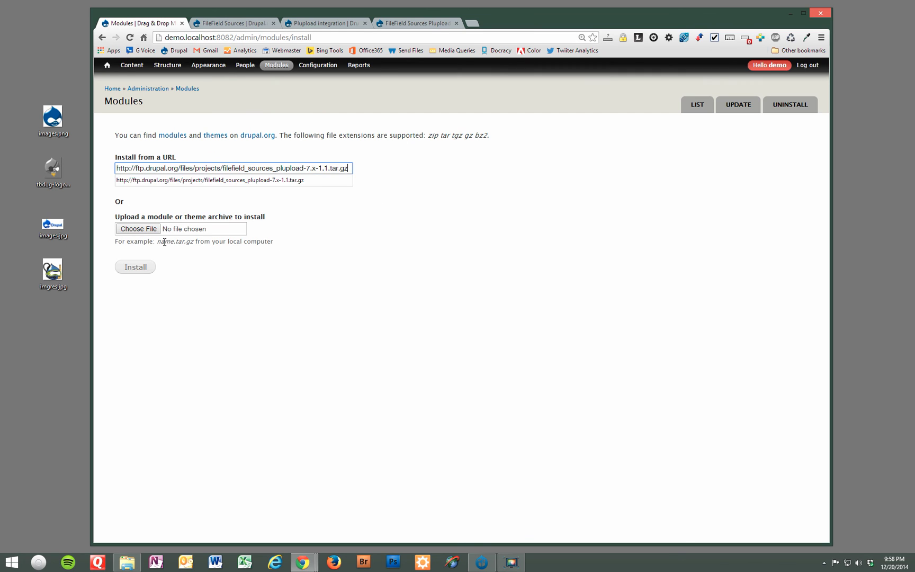
left_click(143, 266)
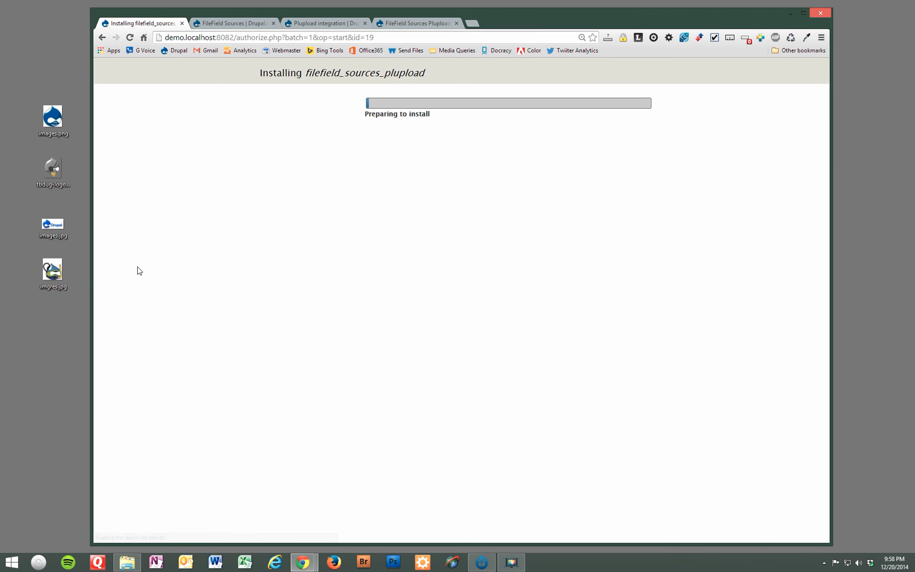
Enable File Field Sources, FileField Sources Plupload and Plupload integration, then save the configuration
left_click(392, 193)
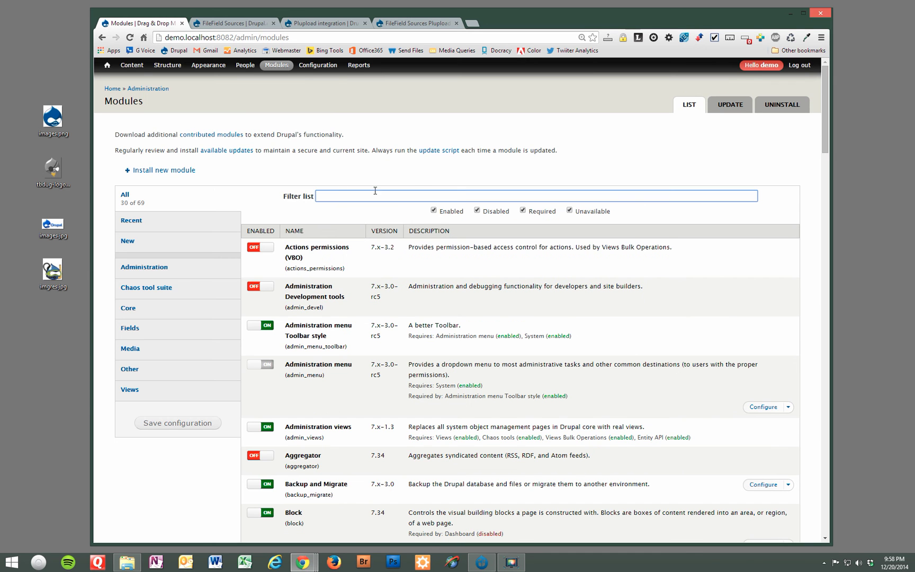
type("file")
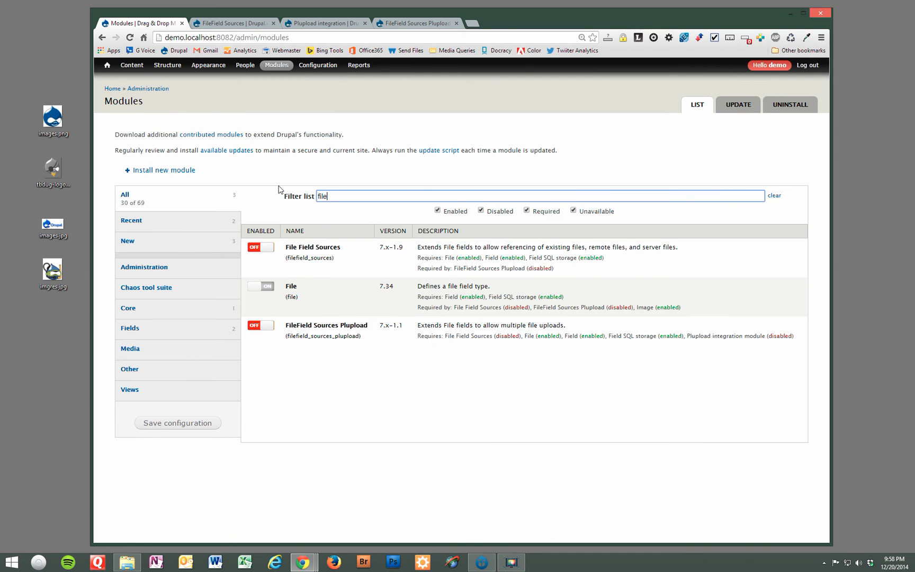
left_click(266, 248)
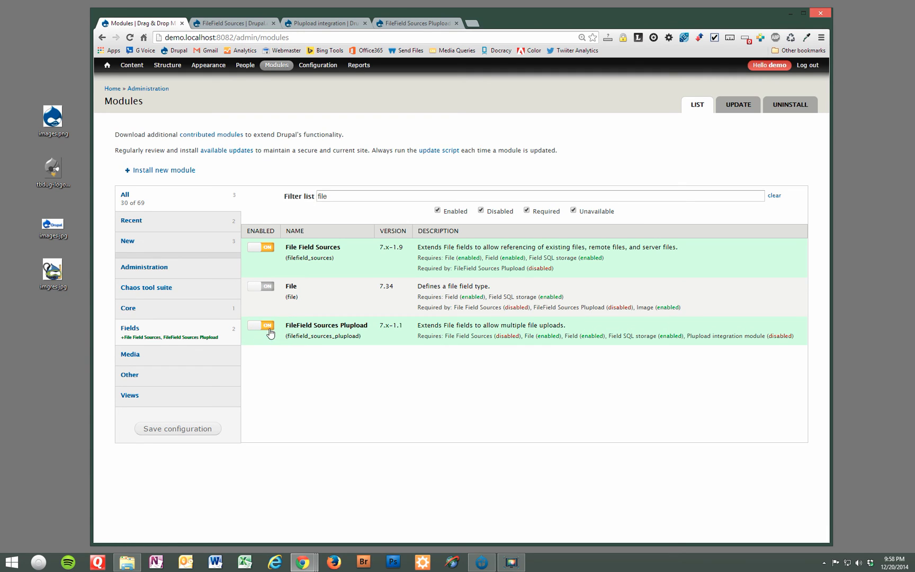
double_click(325, 195)
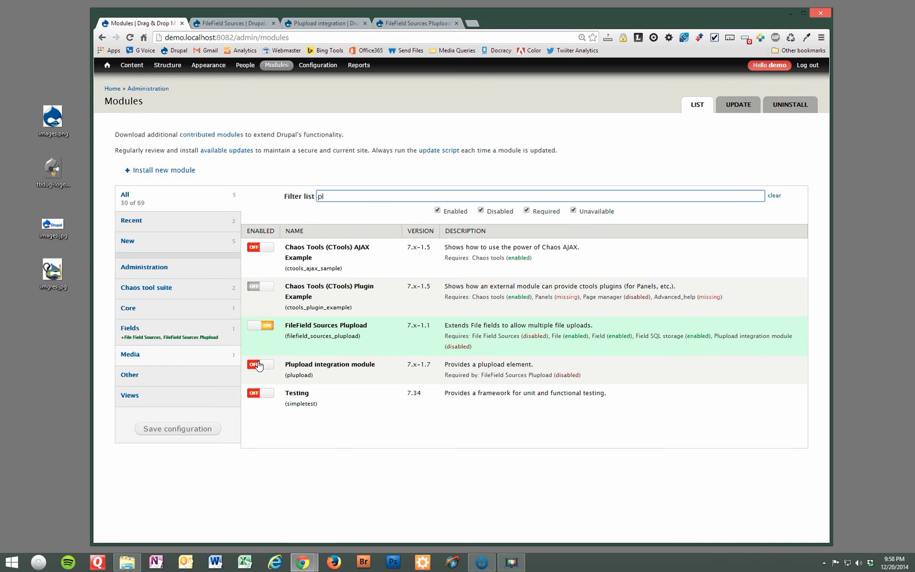
left_click(258, 365)
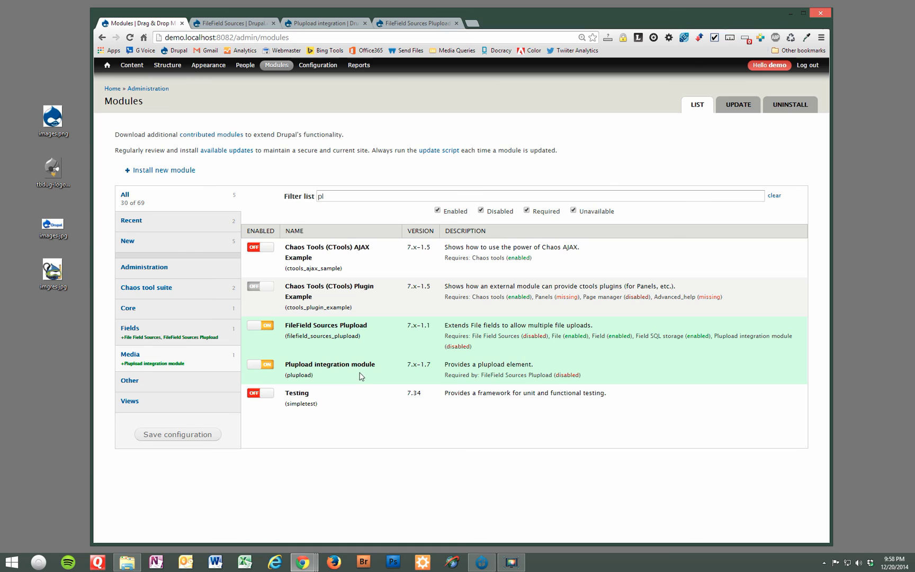
left_click(198, 434)
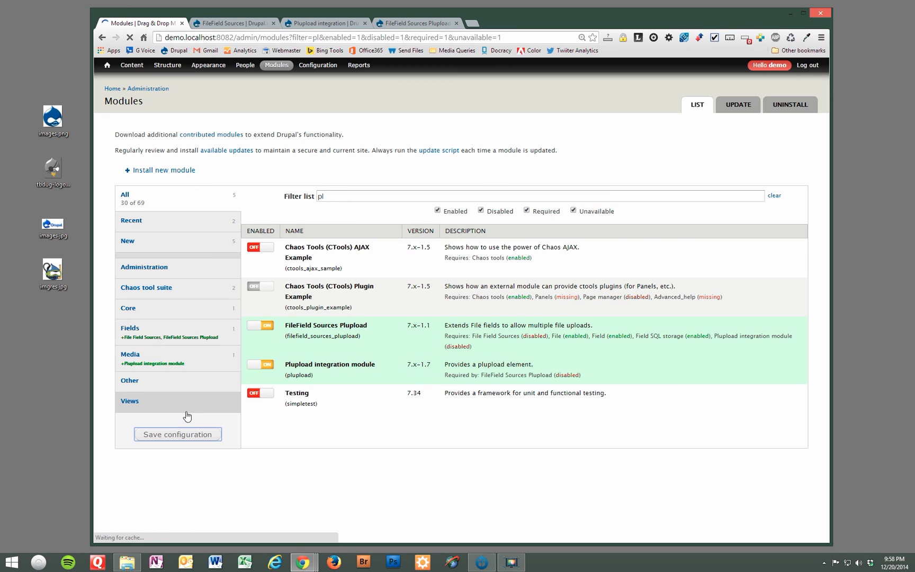
Scroll the Plupload integration project page to its compatibility note linking Plupload library v1.5.8
left_click(324, 24)
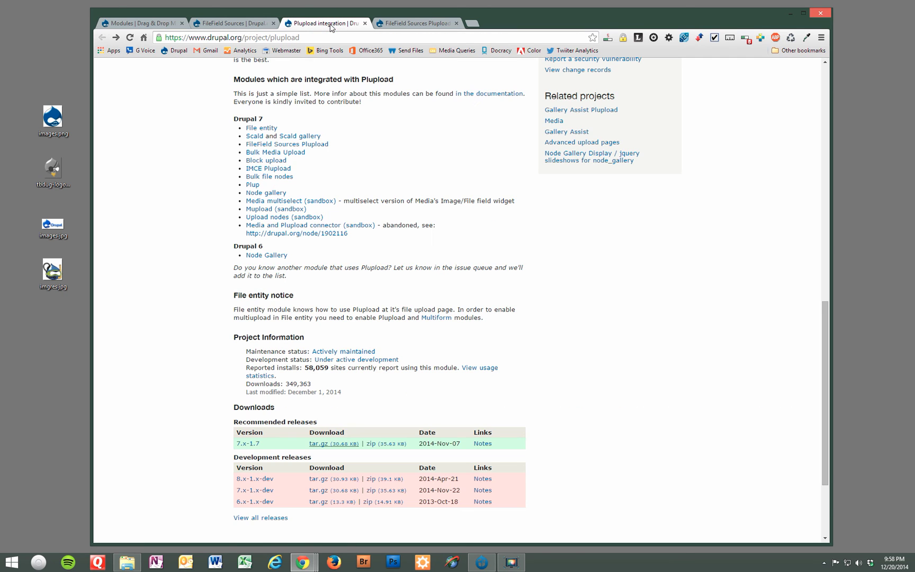
scroll(360, 215, "up", 5)
scroll(360, 215, "up", 1)
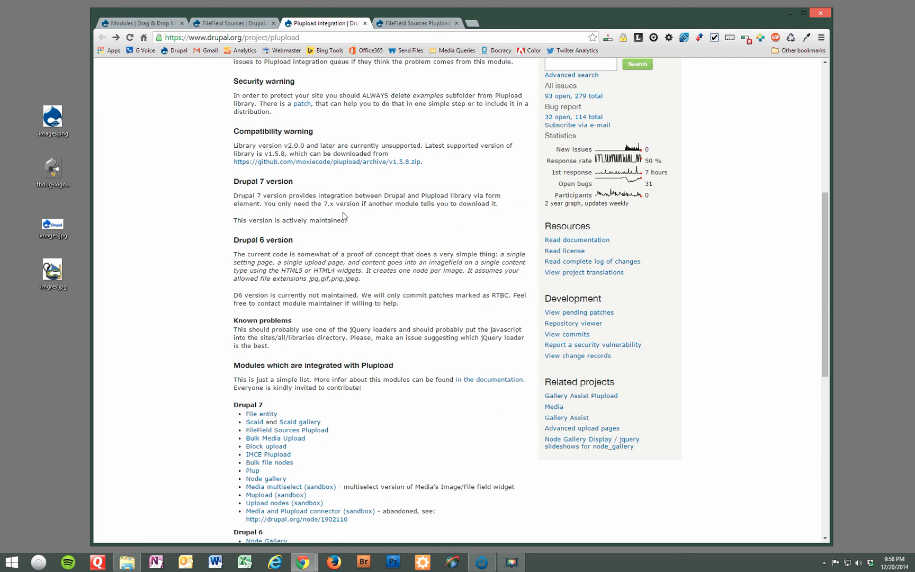
scroll(349, 224, "up", 7)
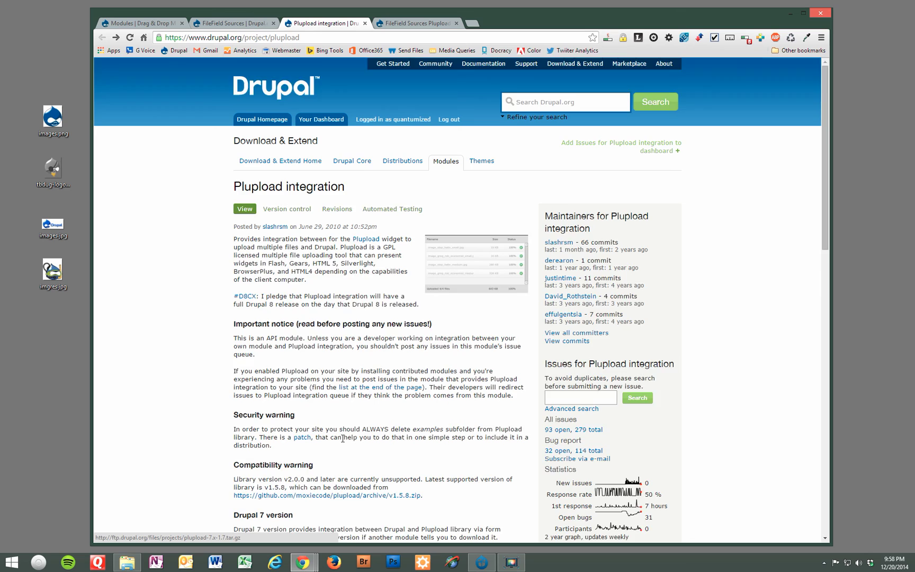
scroll(323, 423, "down", 1)
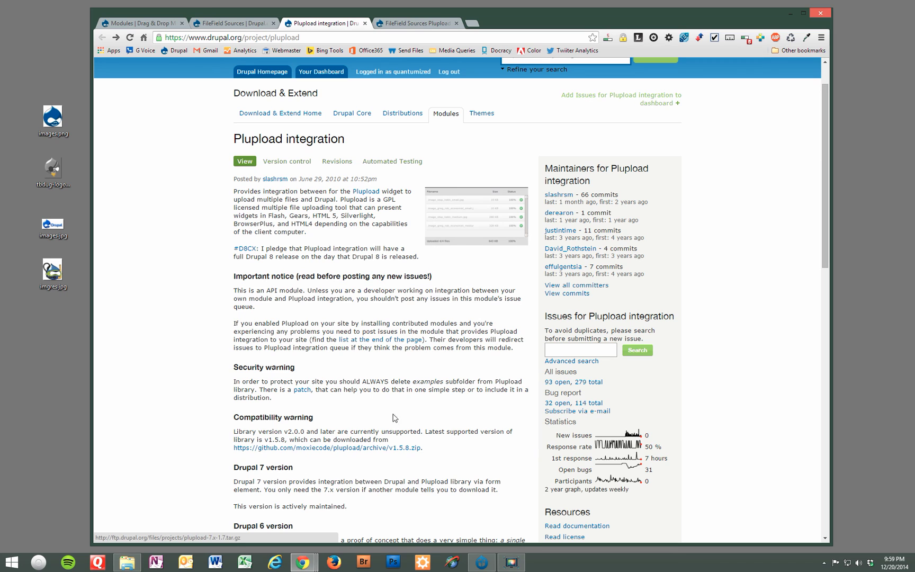
scroll(328, 456, "down", 1)
scroll(328, 457, "up", 2)
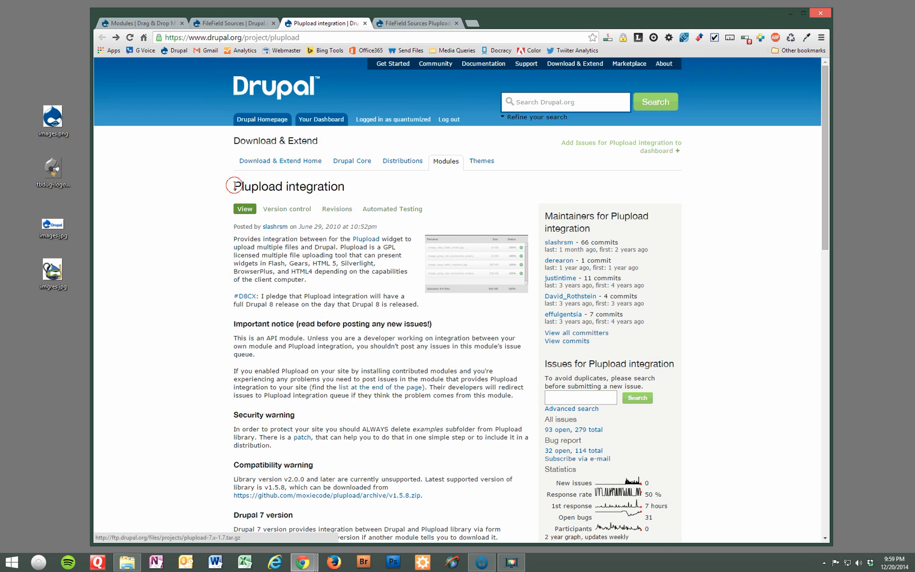
left_click_drag(234, 186, 345, 181)
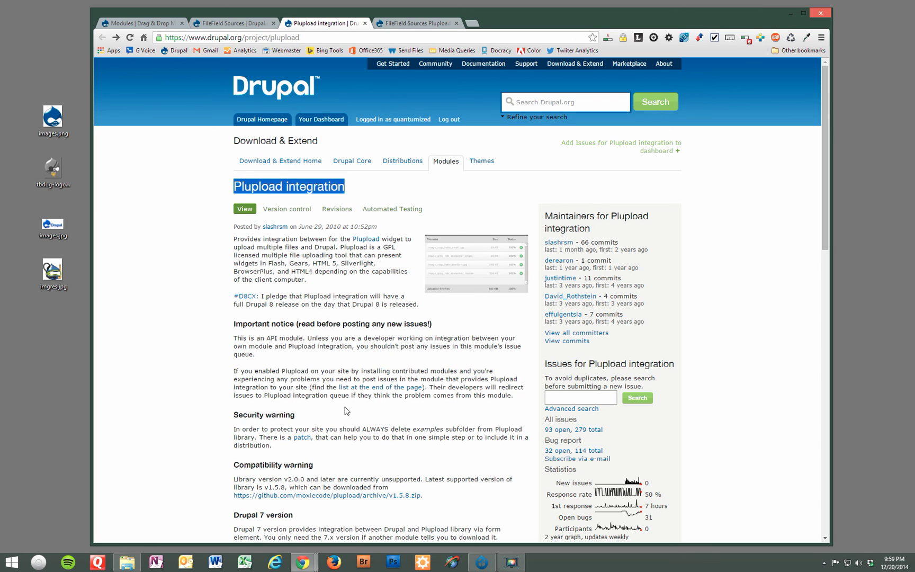
scroll(346, 410, "down", 2)
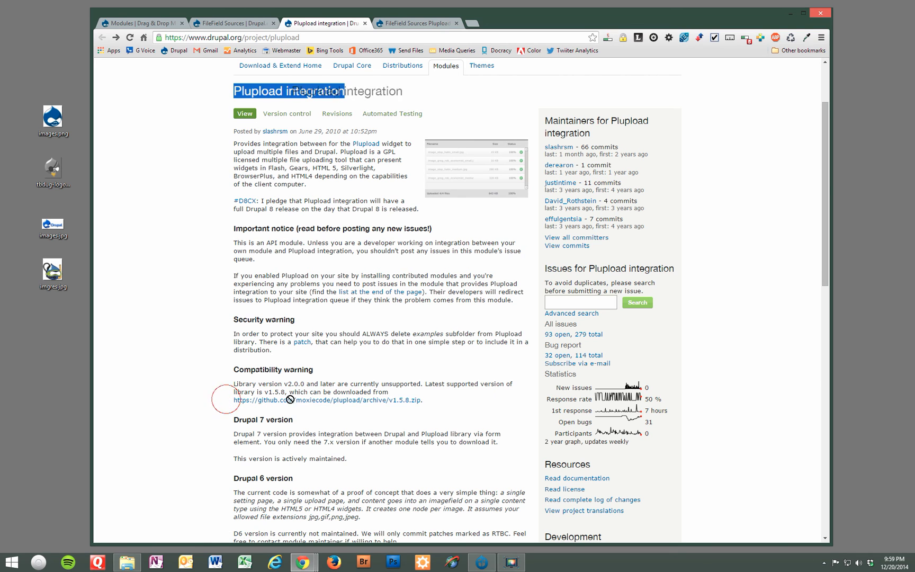
Download plupload-1.5.8.zip and extract its folder onto the desktop with 7-Zip
left_click(397, 400)
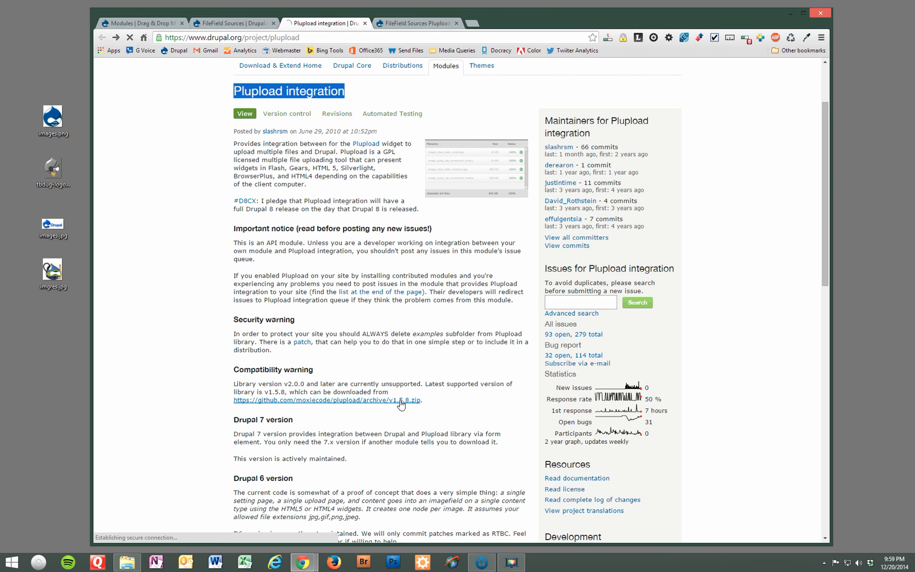
left_click(435, 302)
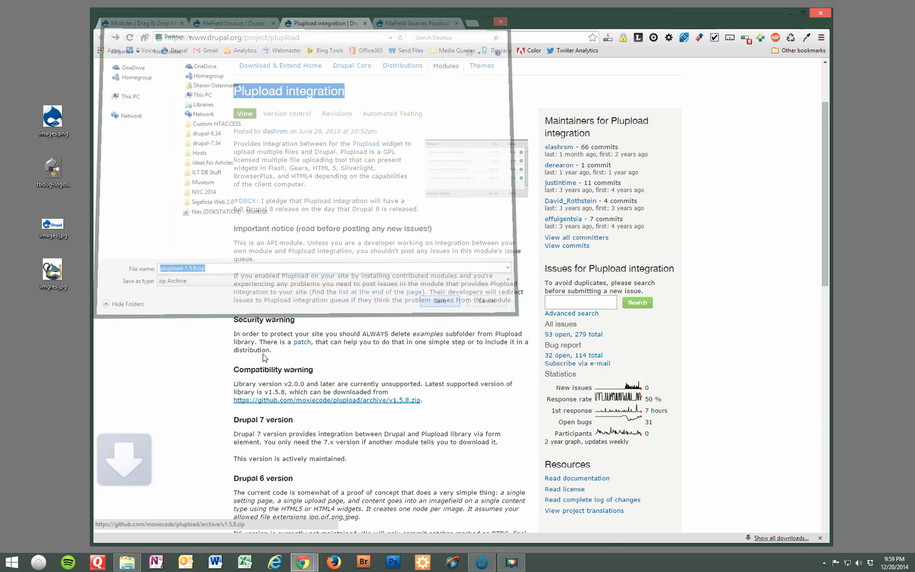
left_click(155, 530)
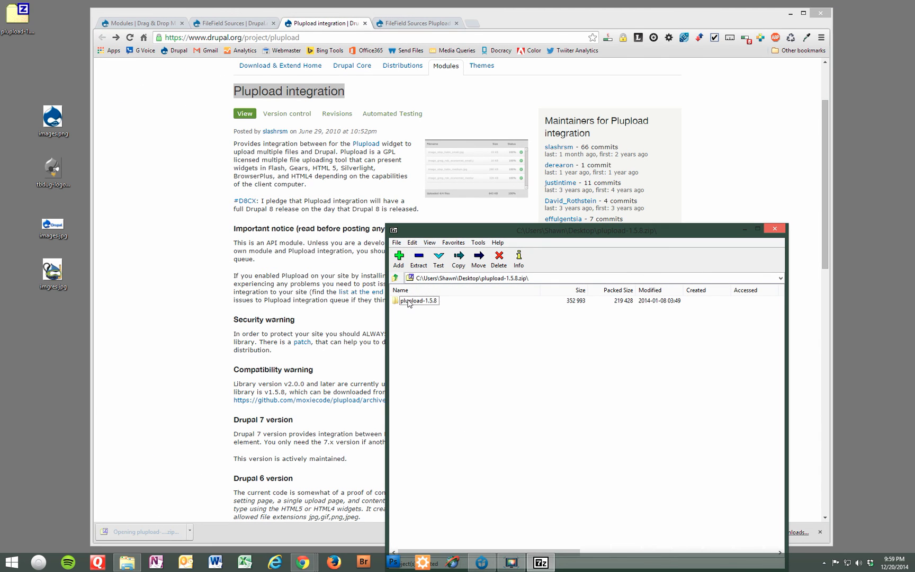
left_click_drag(410, 301, 83, 324)
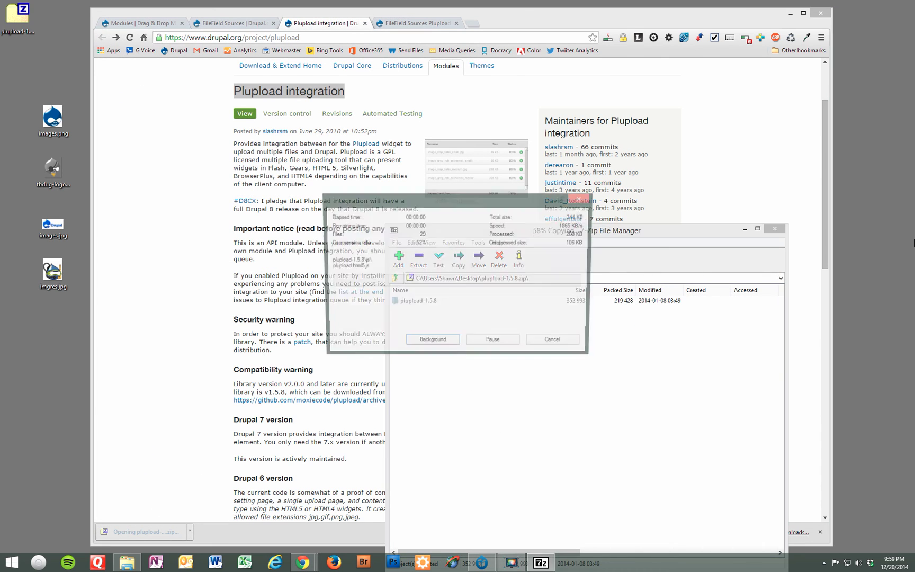
left_click(774, 228)
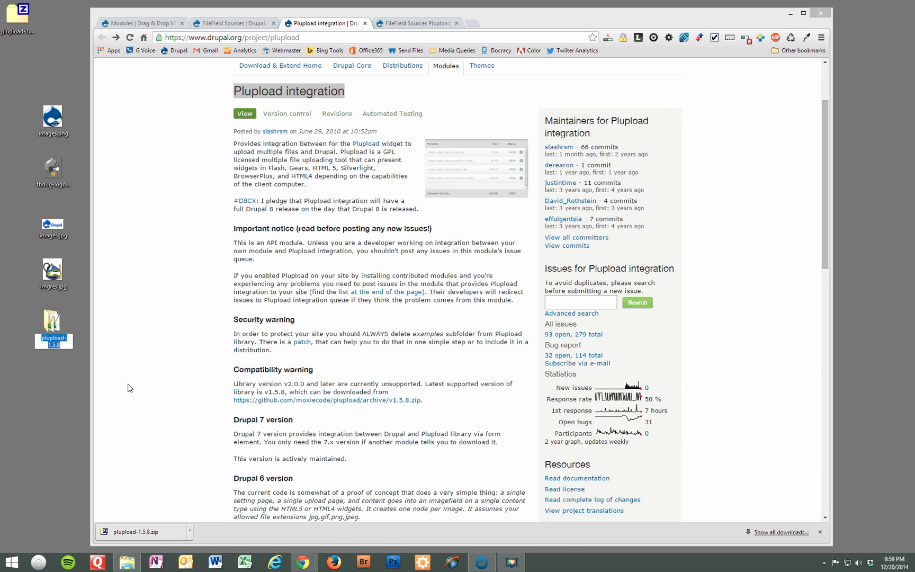
Rename the extracted desktop folder to plupload
key("F2")
key("shift+End")
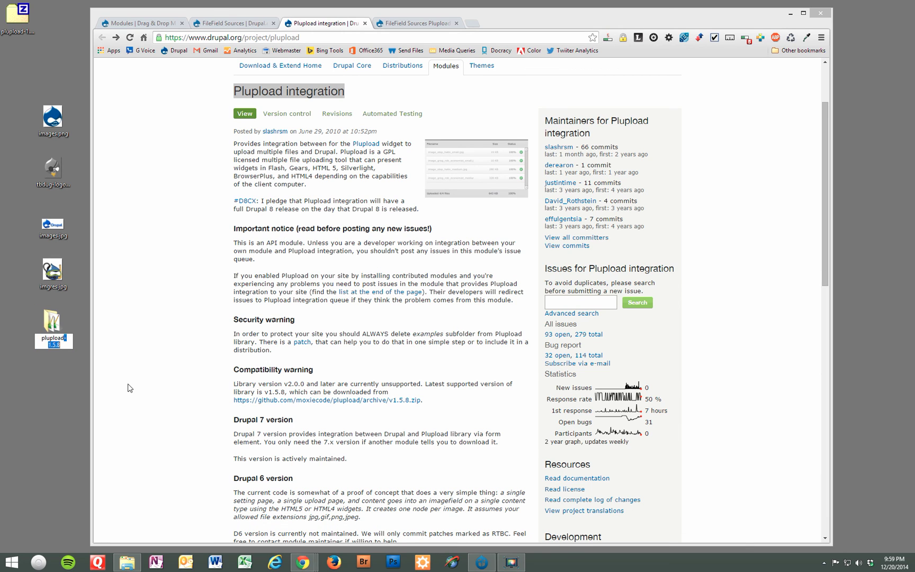
key("Delete")
left_click(18, 11)
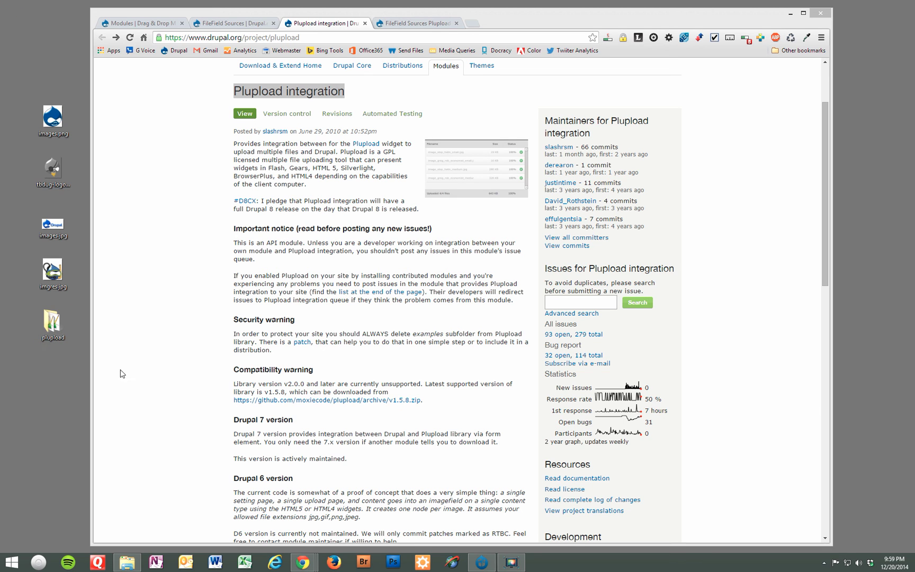
Move the desktop plupload folder into the site's sites/all/libraries folder
left_click(132, 564)
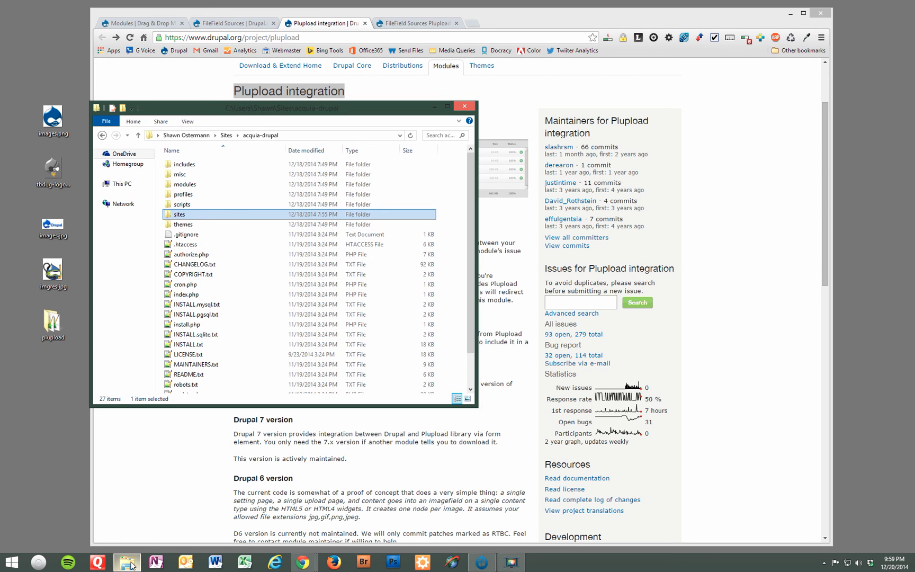
left_click_drag(280, 108, 383, 148)
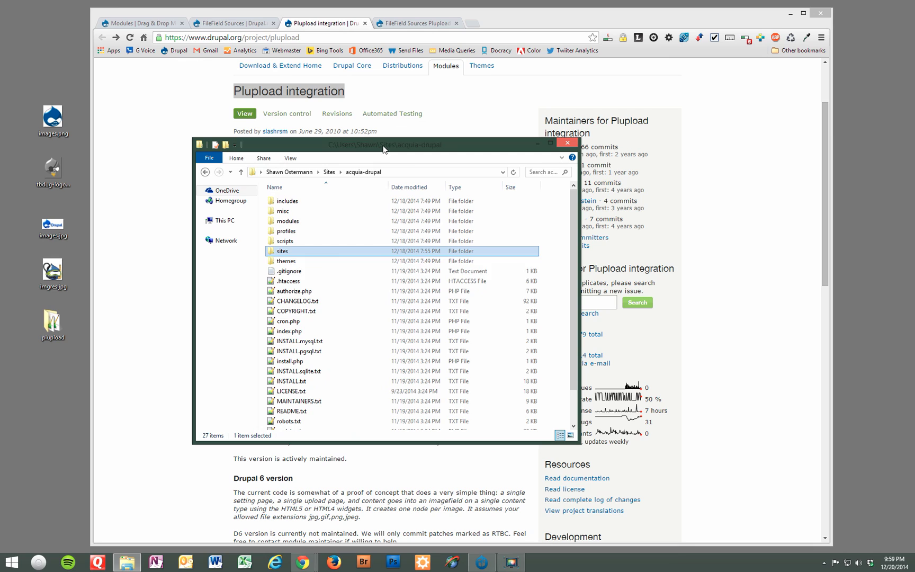
double_click(283, 253)
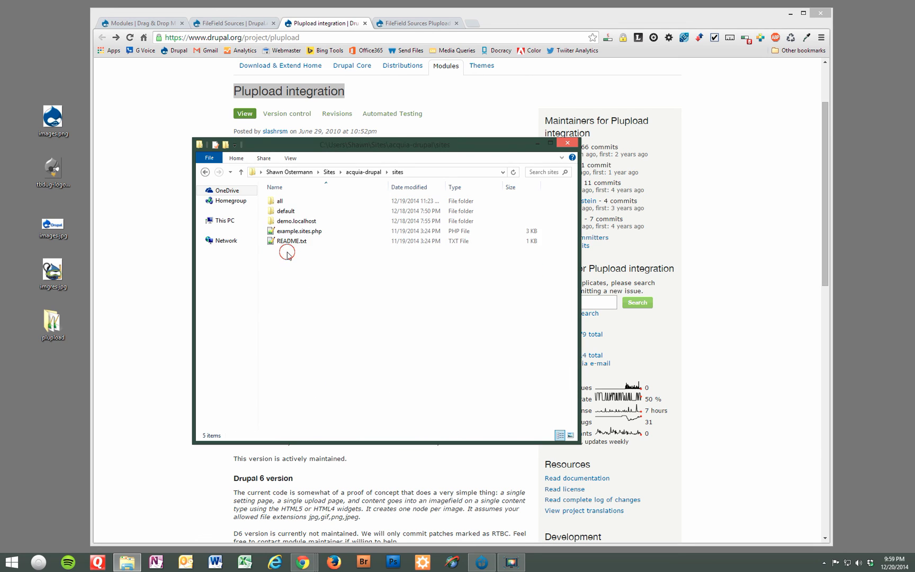
double_click(283, 204)
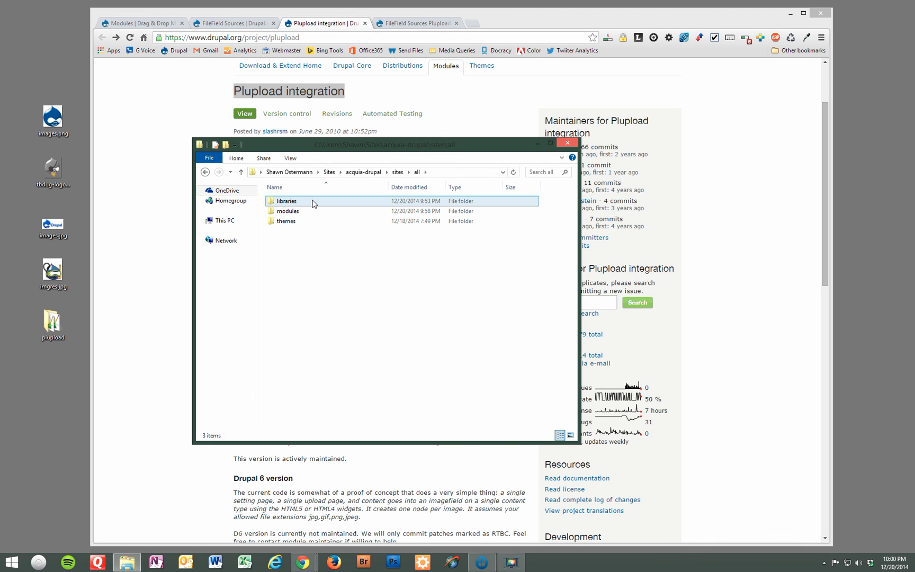
left_click(297, 207)
double_click(296, 206)
left_click_drag(58, 326, 306, 270)
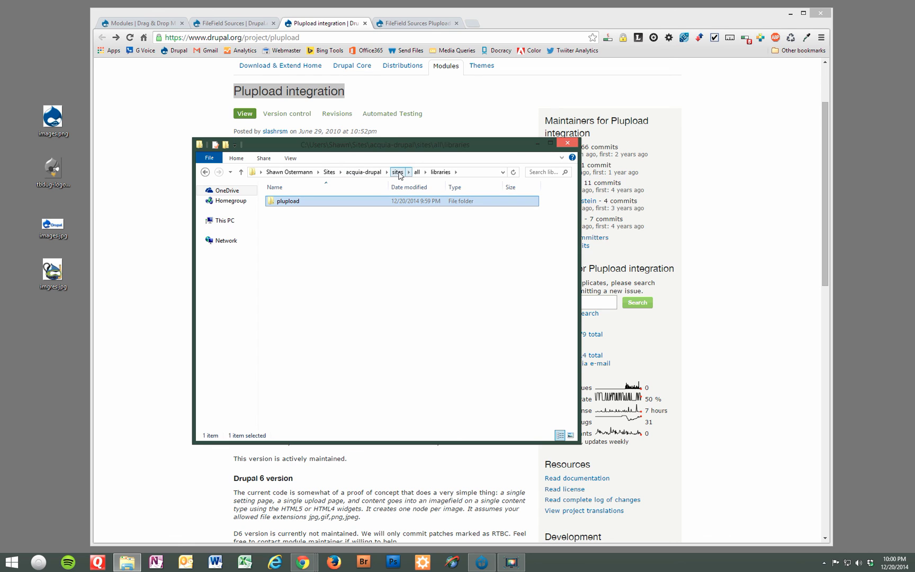
Delete the examples subfolder inside the plupload library folder
double_click(286, 202)
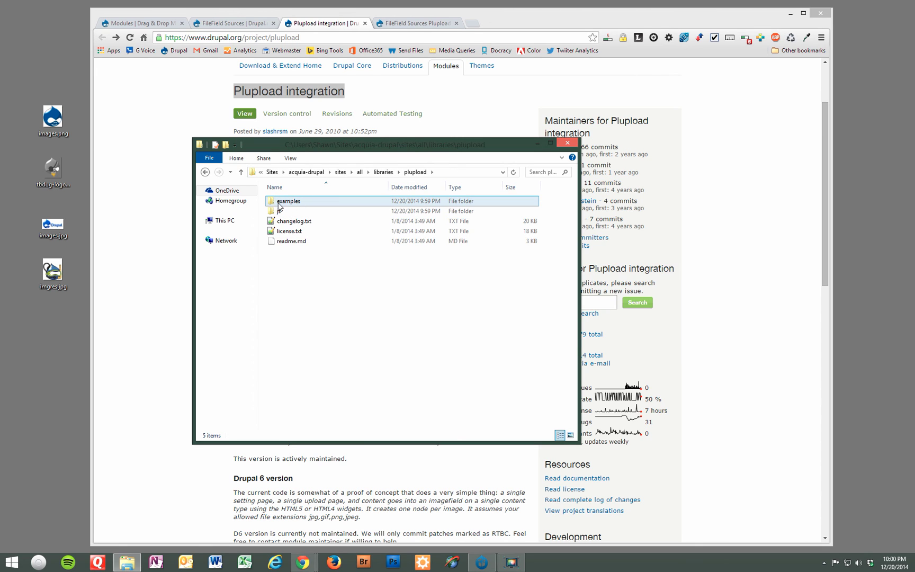
left_click(286, 204)
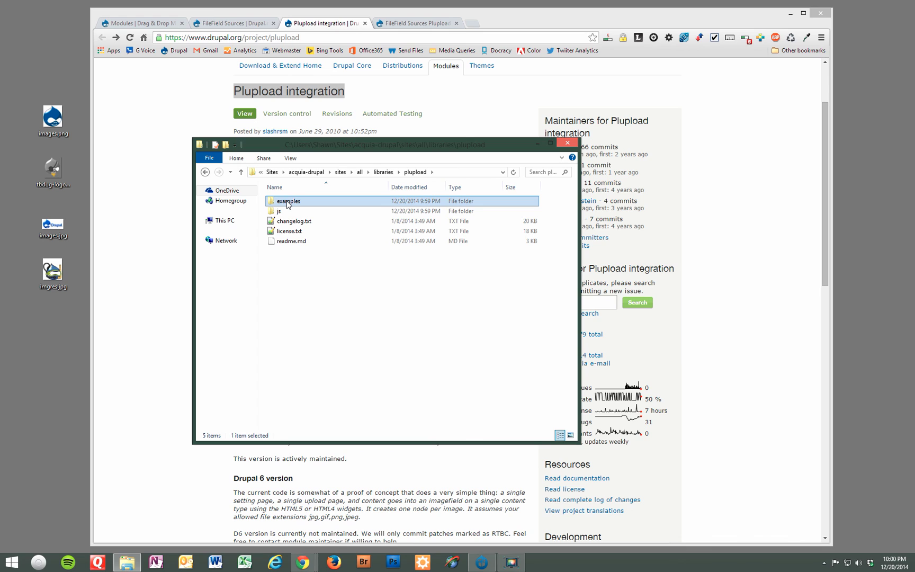
mouse_move(287, 205)
left_click(317, 268)
left_click(295, 202)
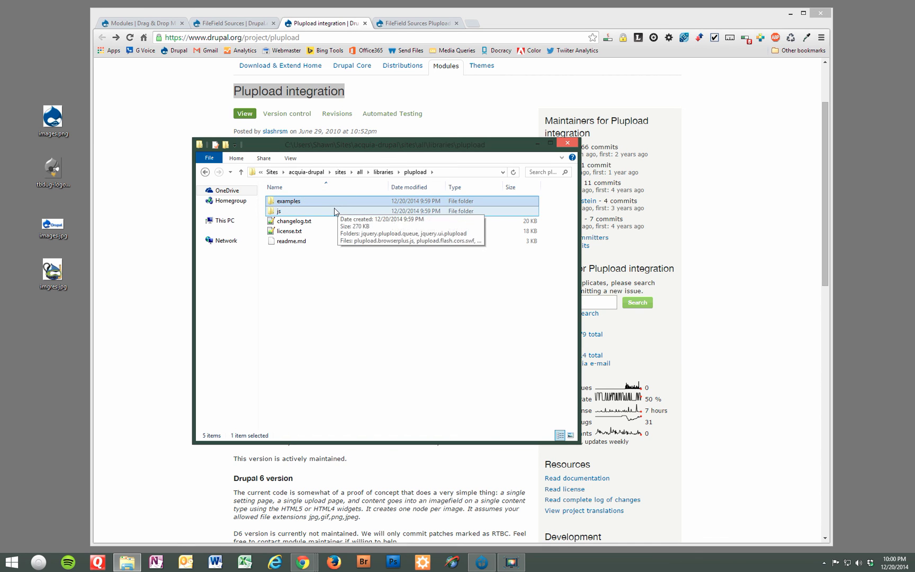
key("Delete")
Close File Explorer and confirm the status report lists Plupload library 1.5.8
left_click(568, 144)
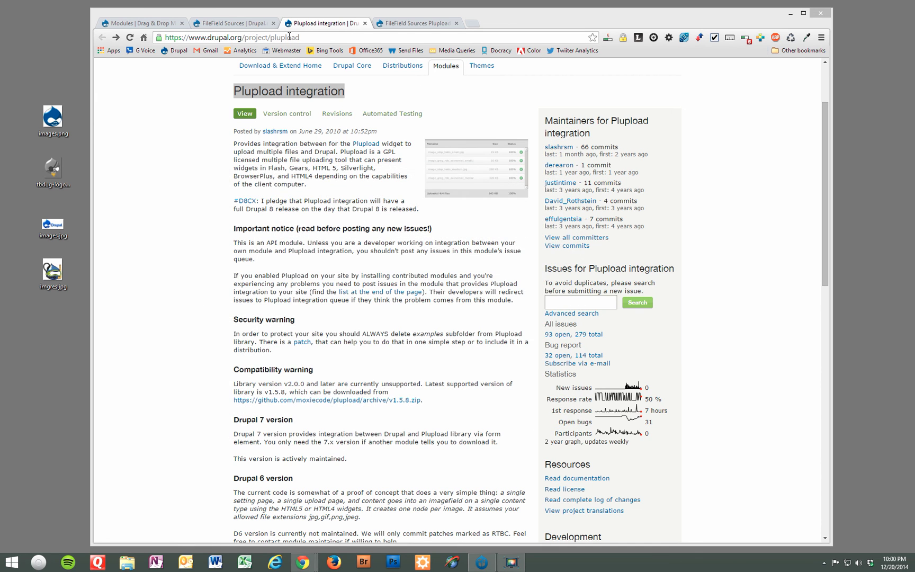
left_click(148, 27)
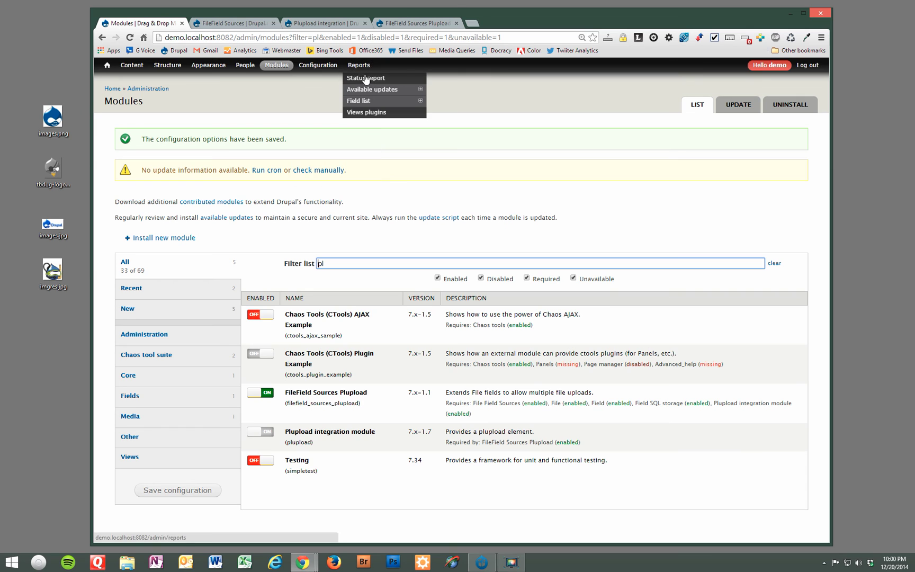
left_click(365, 78)
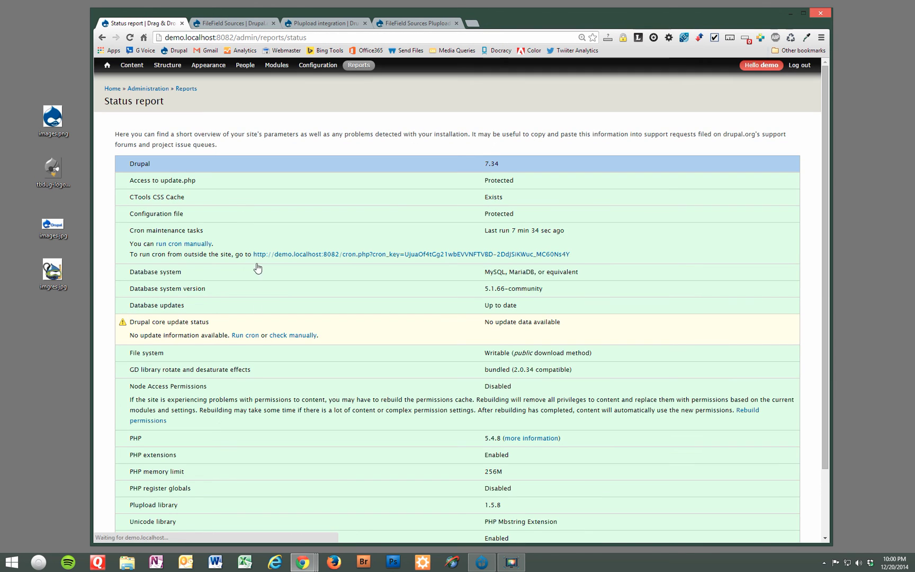
scroll(227, 397, "down", 3)
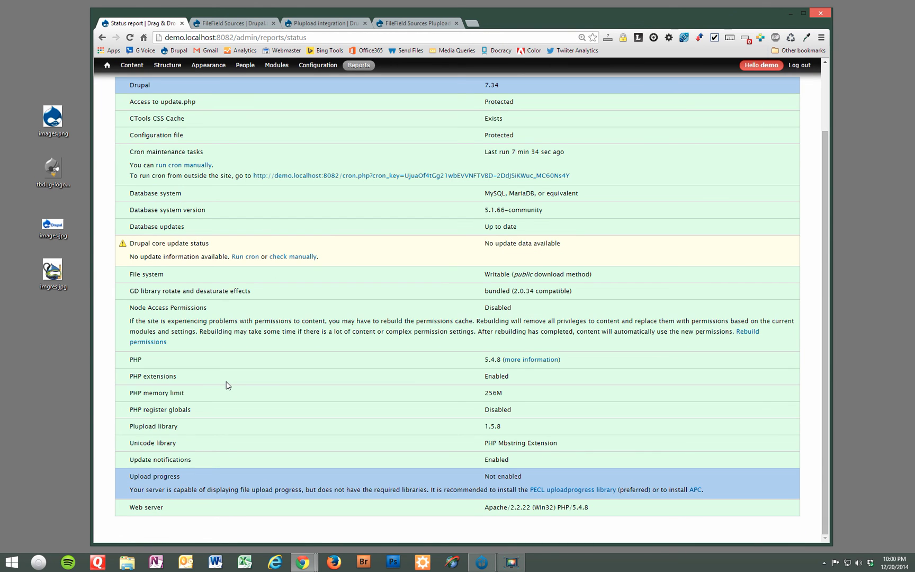
scroll(227, 385, "up", 3)
Bring up the Article content type's Manage Fields list
mouse_move(162, 69)
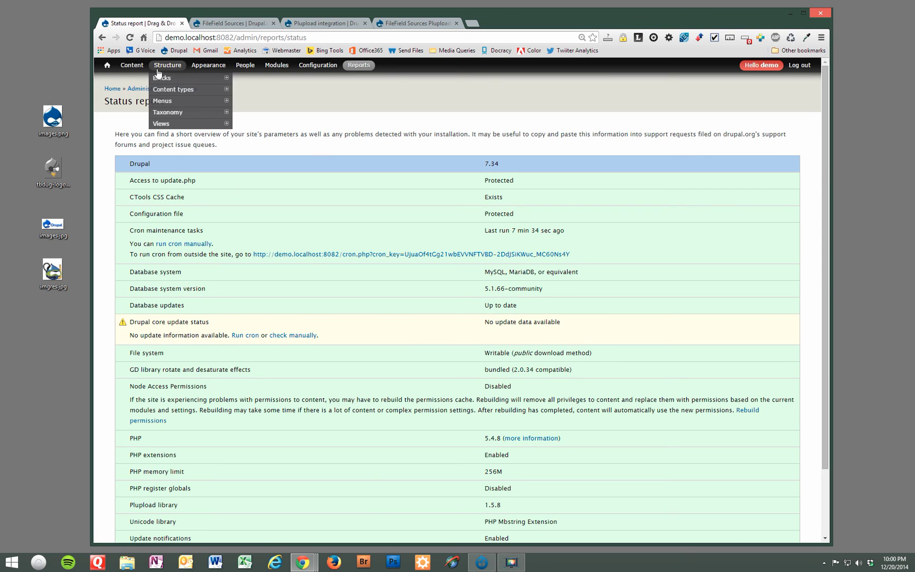
mouse_move(165, 91)
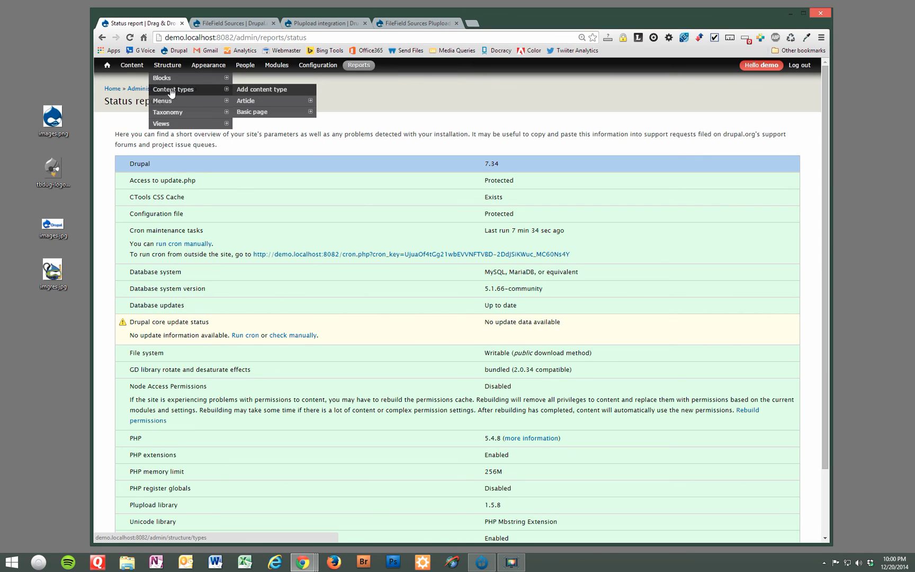
left_click(246, 101)
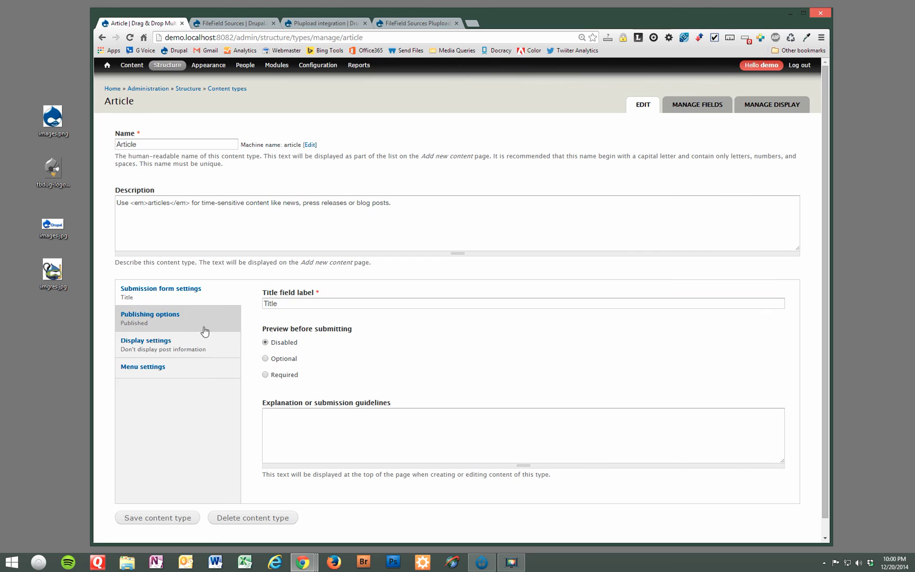
left_click(683, 104)
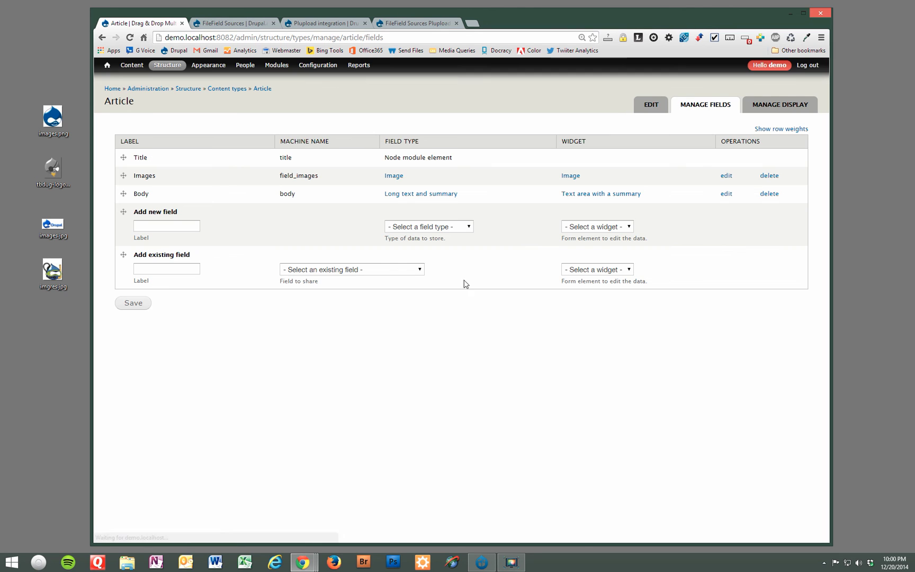
Delete the Article's Images field, then re-add an Images field of type Image and save its settings
left_click(769, 176)
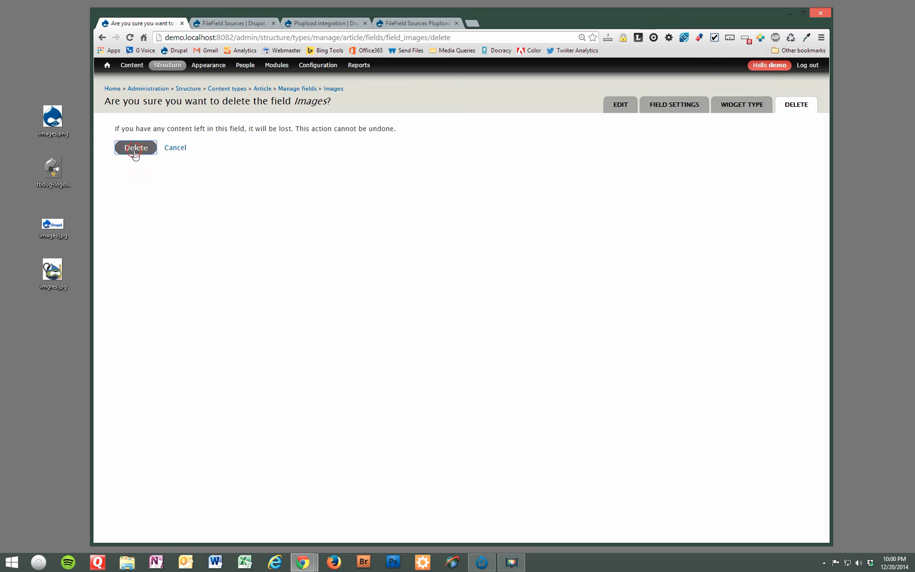
left_click(134, 148)
left_click(153, 241)
type("I")
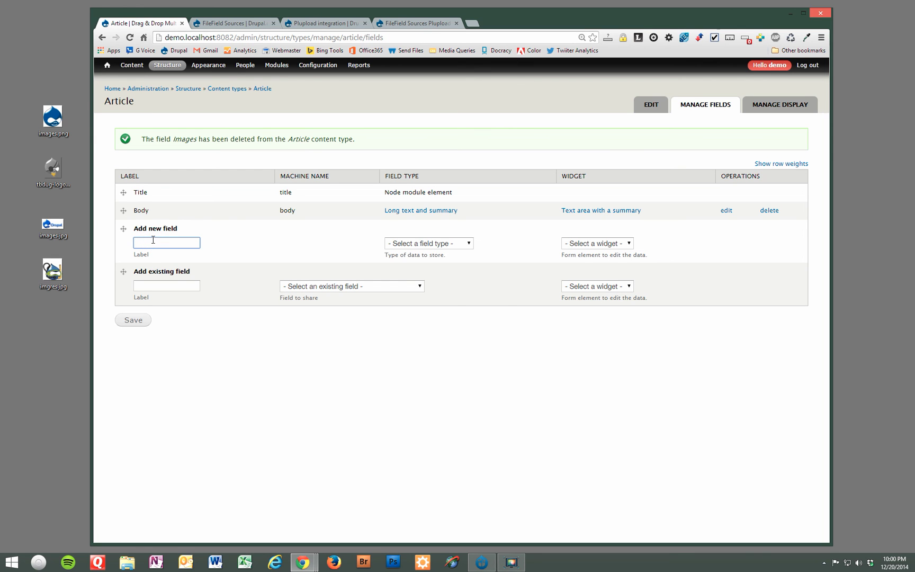
type("mages")
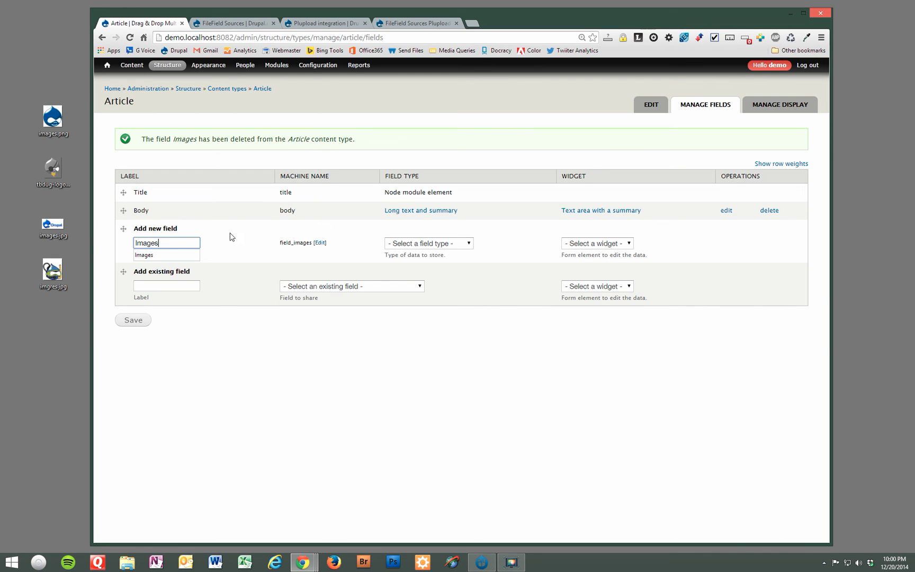
left_click(387, 244)
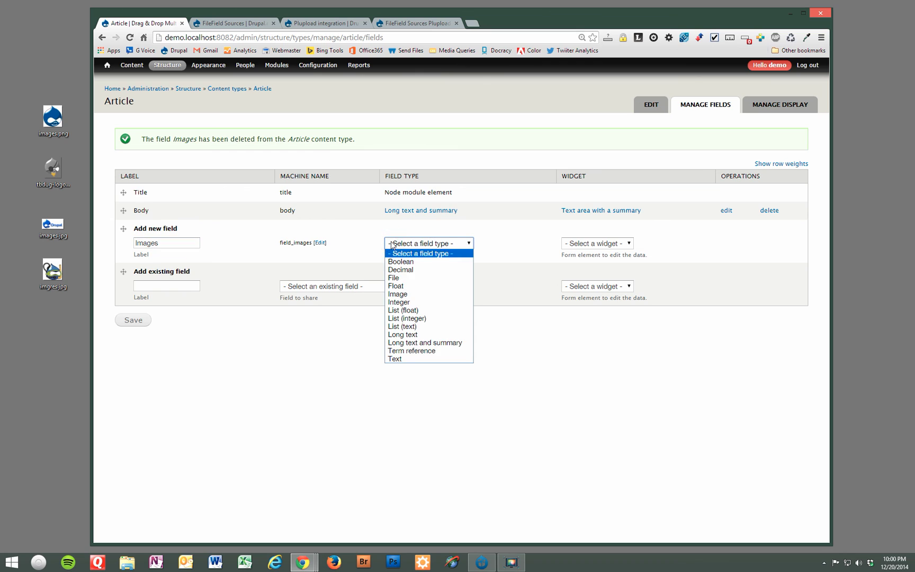
left_click(411, 295)
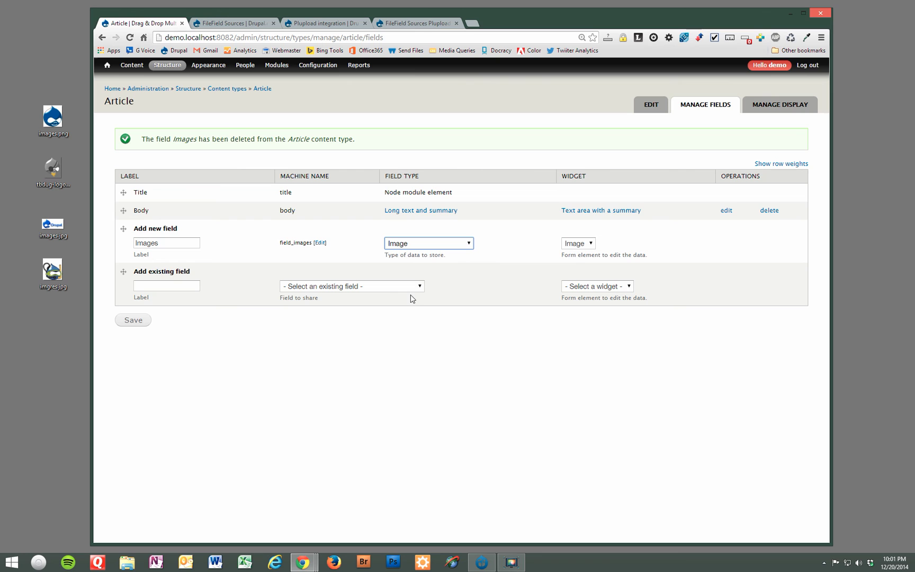
left_click(122, 321)
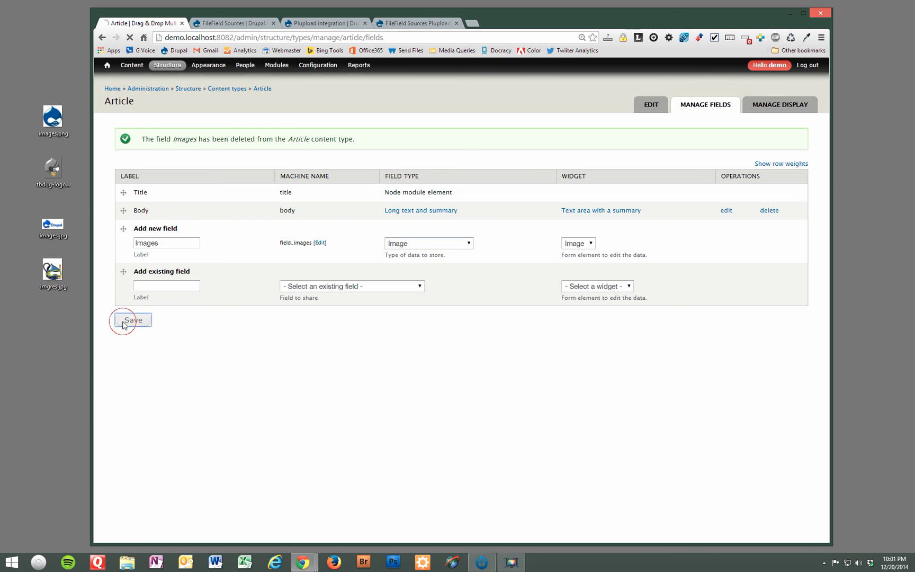
left_click(166, 315)
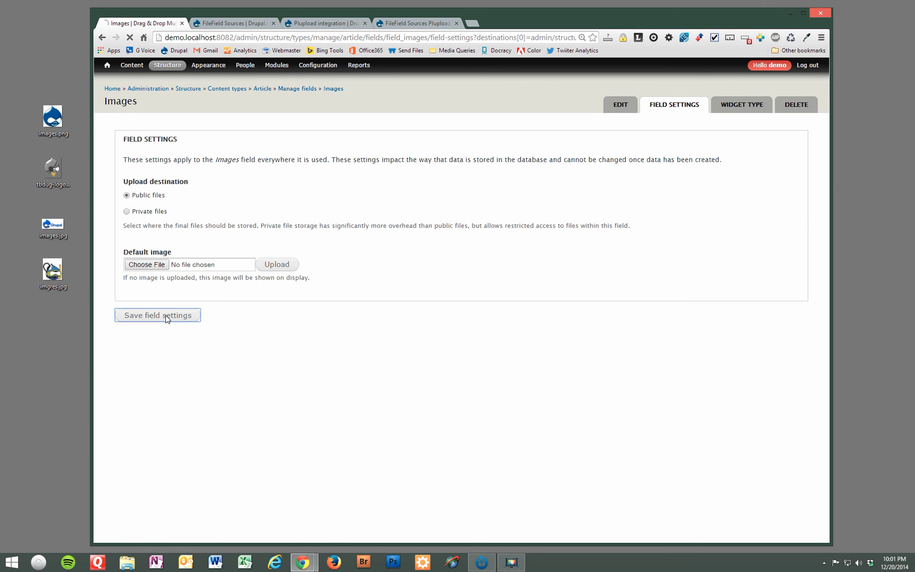
scroll(207, 444, "down", 2)
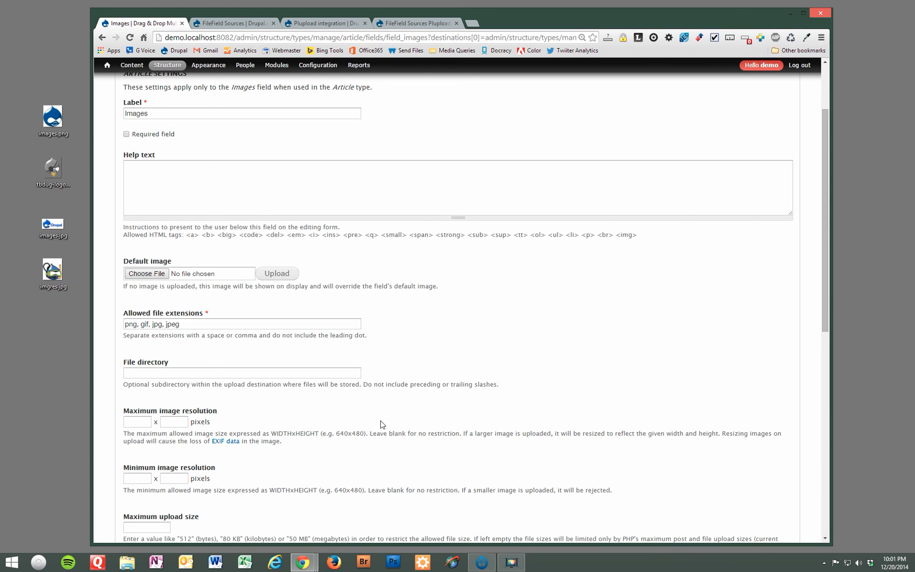
Expand the File sources section of the Images field settings
scroll(362, 411, "down", 1)
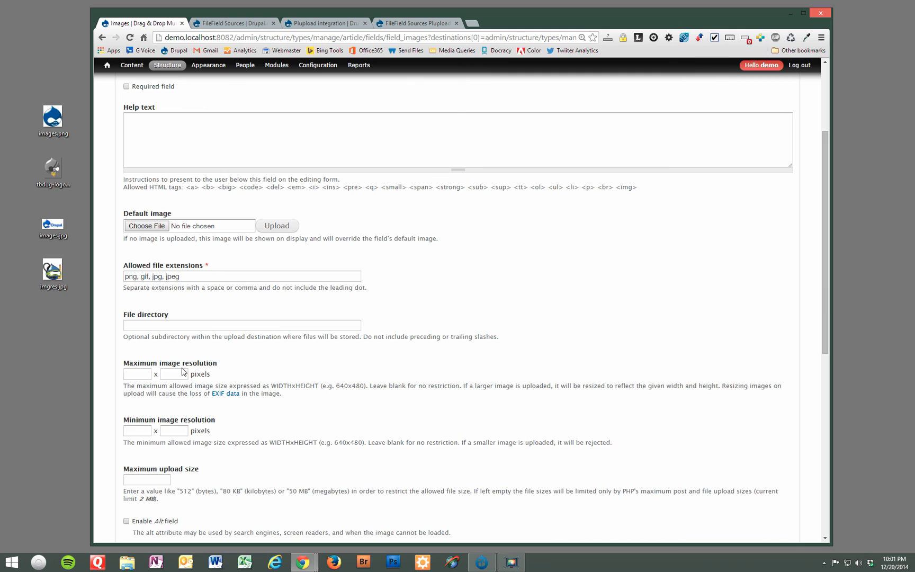
scroll(271, 389, "down", 1)
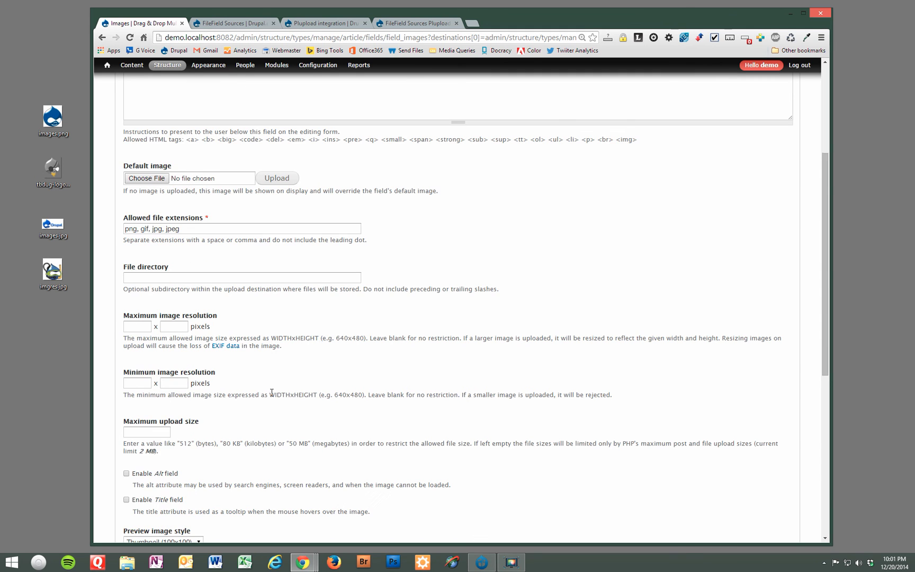
scroll(267, 409, "down", 4)
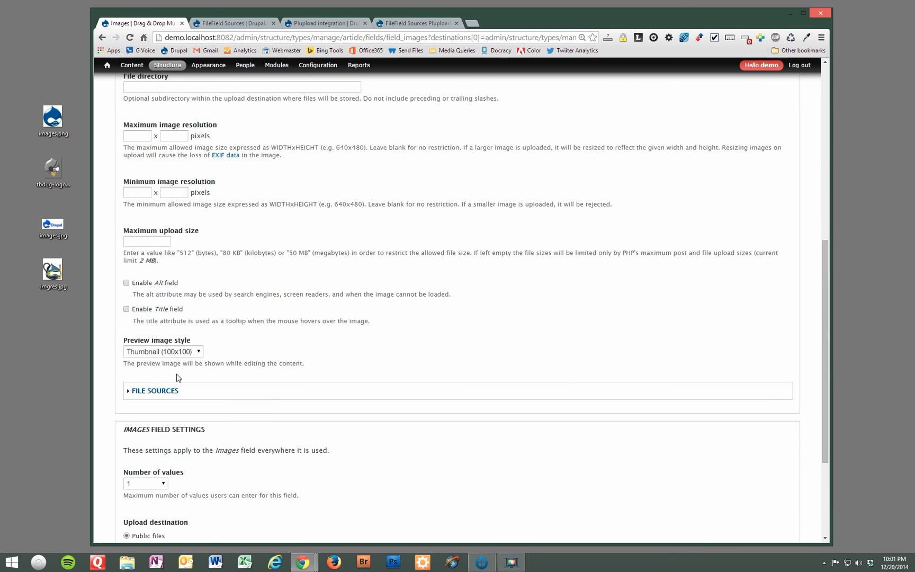
scroll(238, 365, "down", 2)
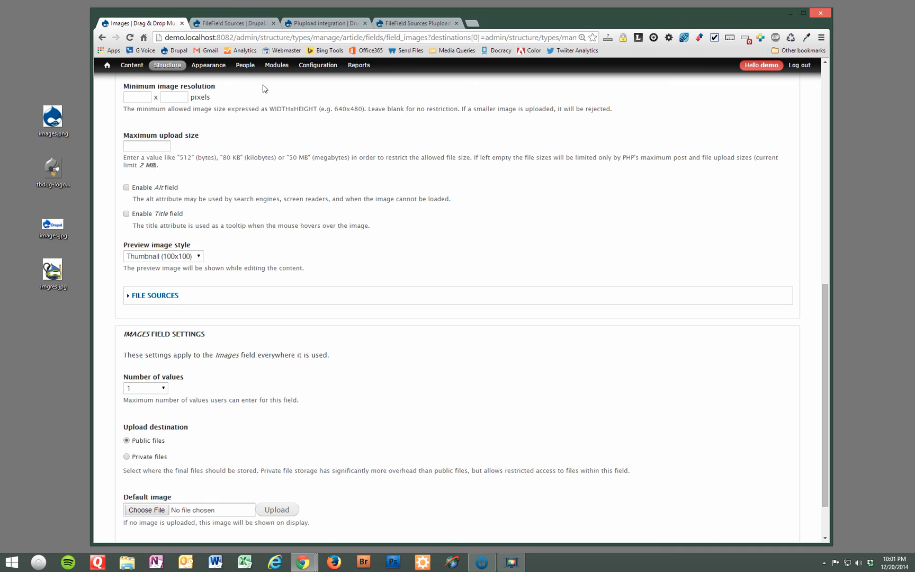
triple_click(181, 301)
left_click(183, 298)
double_click(176, 297)
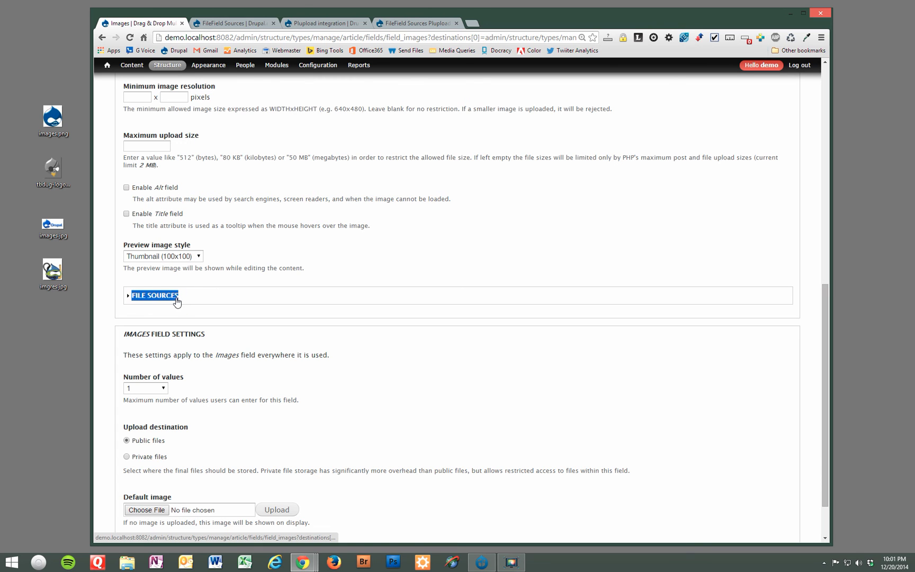
left_click(176, 298)
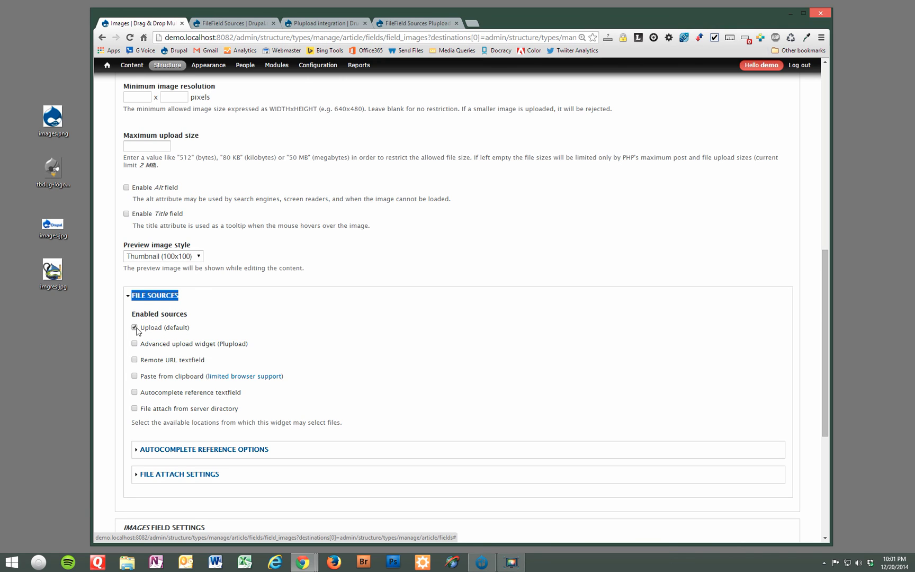
Uncheck Upload (default) and enable the Advanced upload widget (Plupload) source
left_click_drag(193, 329, 139, 328)
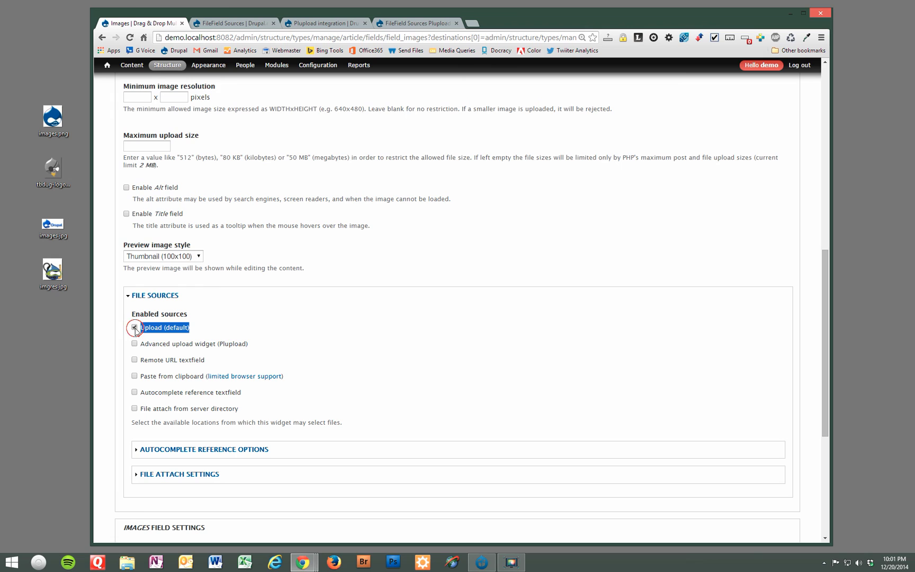
left_click(135, 328)
left_click(241, 321)
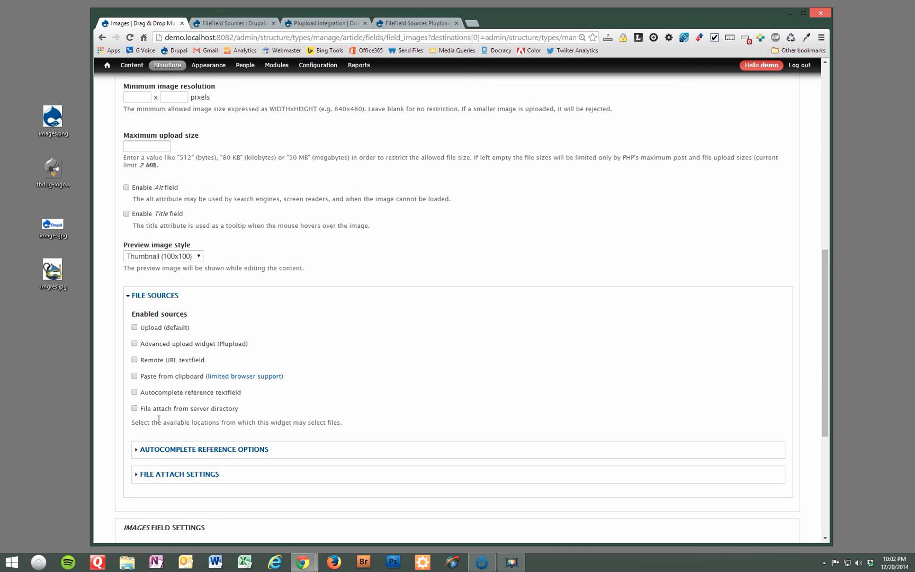
left_click_drag(138, 347, 251, 347)
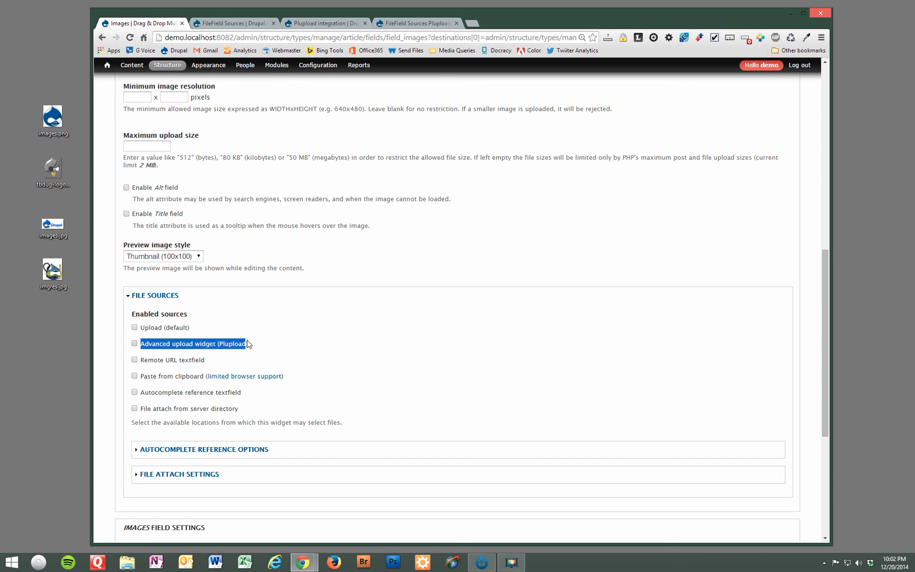
left_click(135, 344)
scroll(213, 476, "down", 1)
scroll(212, 466, "down", 4)
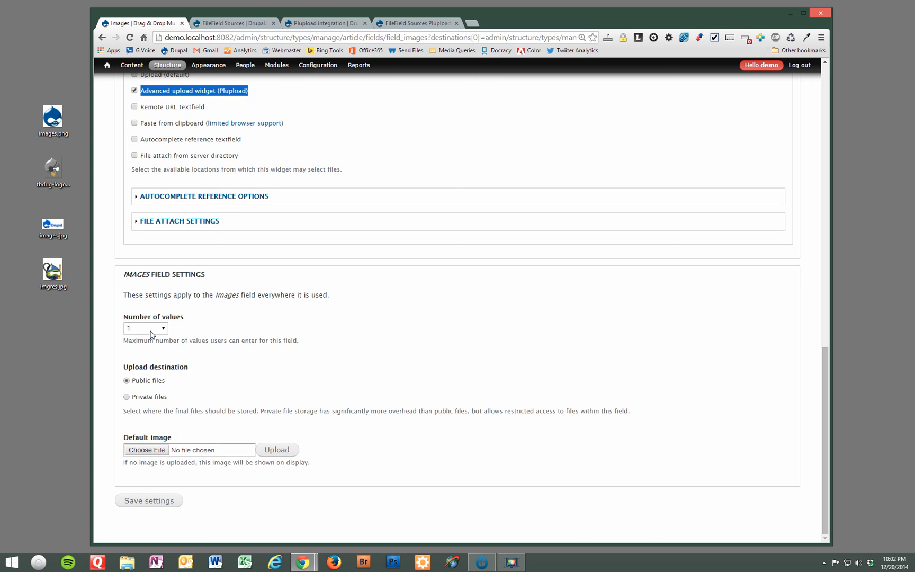
Set the Images field's Number of values to Unlimited
left_click(151, 329)
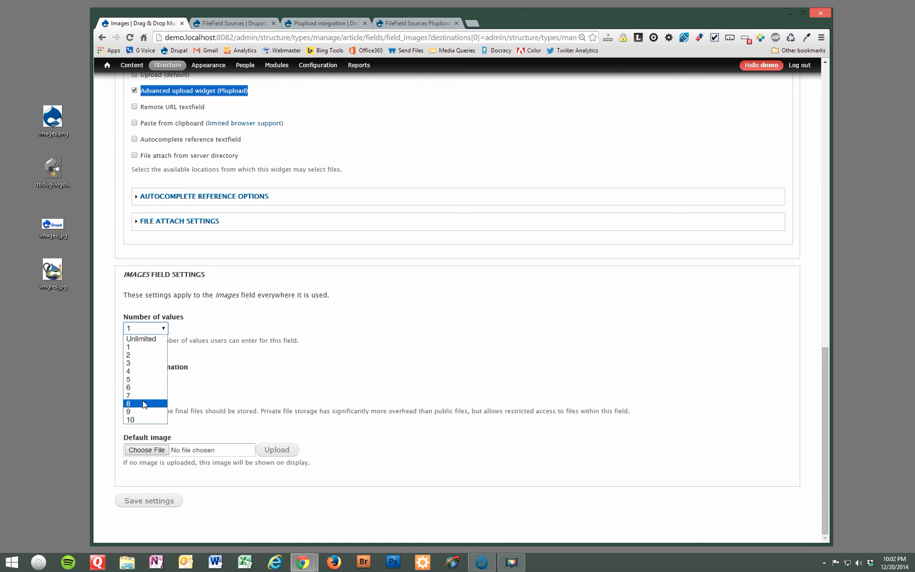
left_click(146, 342)
scroll(252, 386, "up", 5)
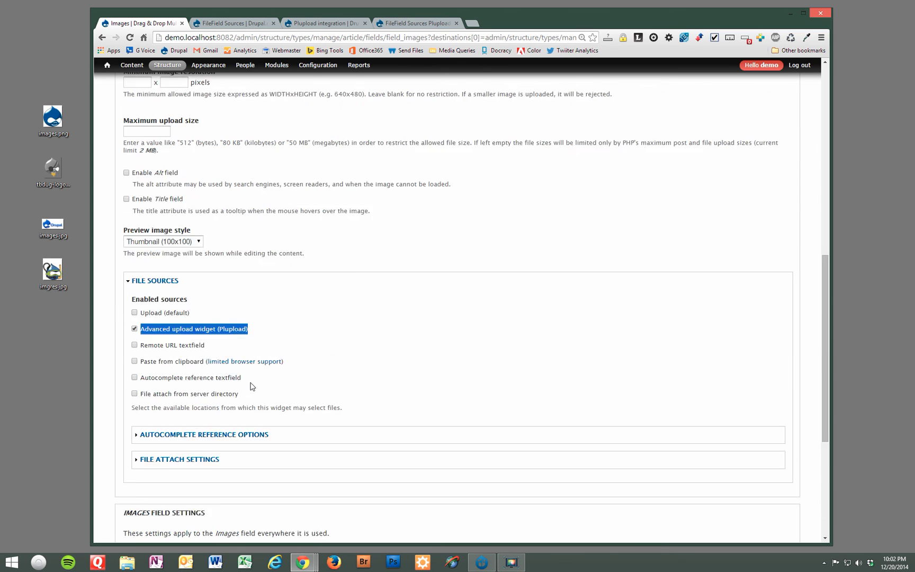
scroll(252, 387, "up", 2)
left_click(304, 365)
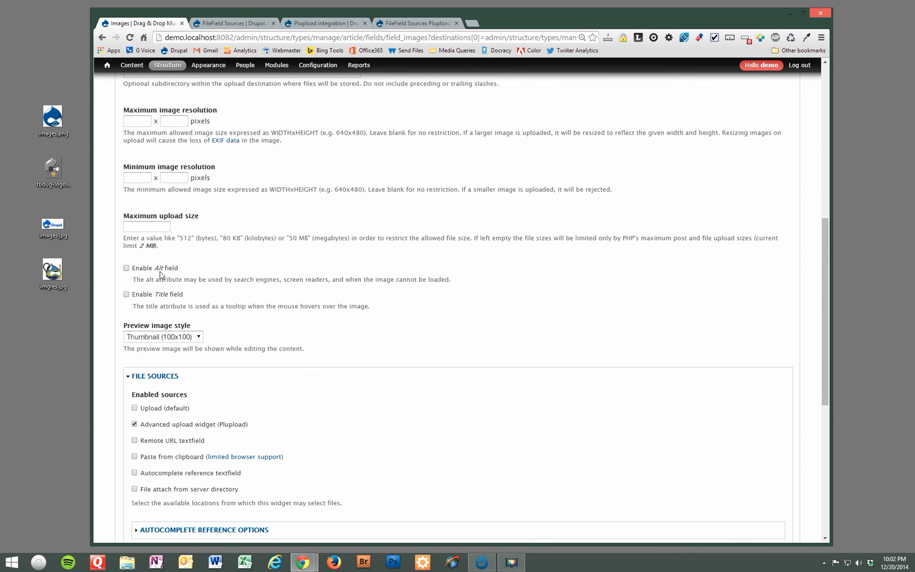
Enable the Alt field for images, keeping Number of values at Unlimited
left_click(127, 269)
scroll(286, 381, "down", 5)
scroll(215, 439, "up", 4)
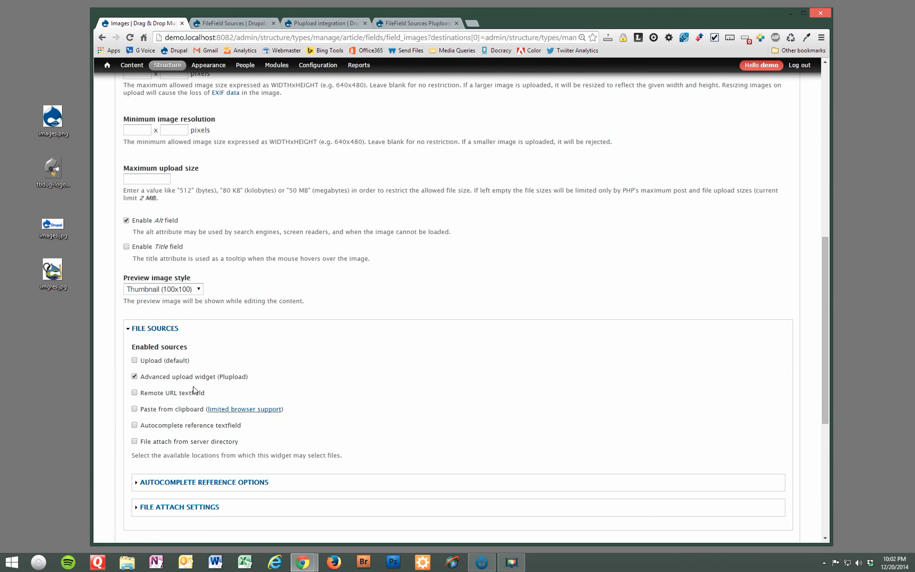
left_click(152, 328)
left_click(152, 328)
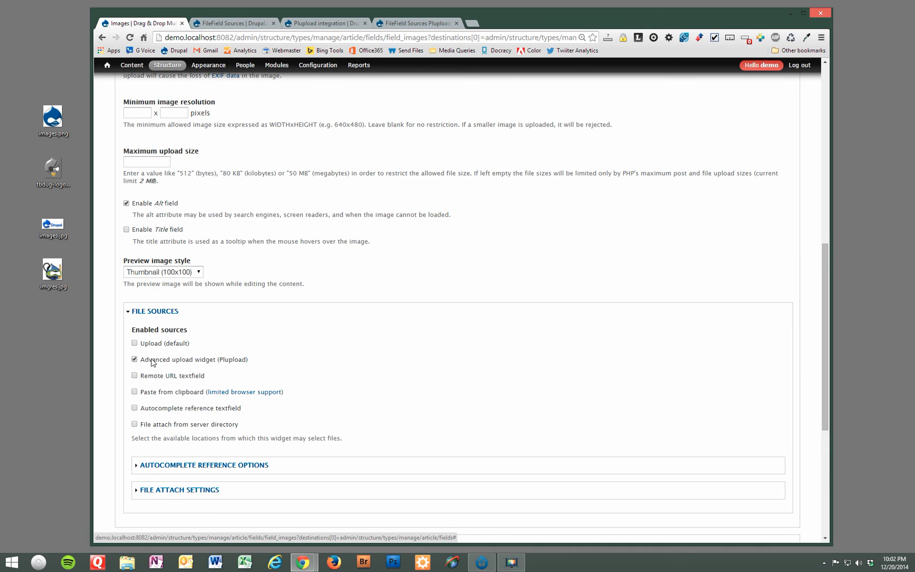
left_click_drag(144, 360, 190, 363)
scroll(341, 369, "down", 5)
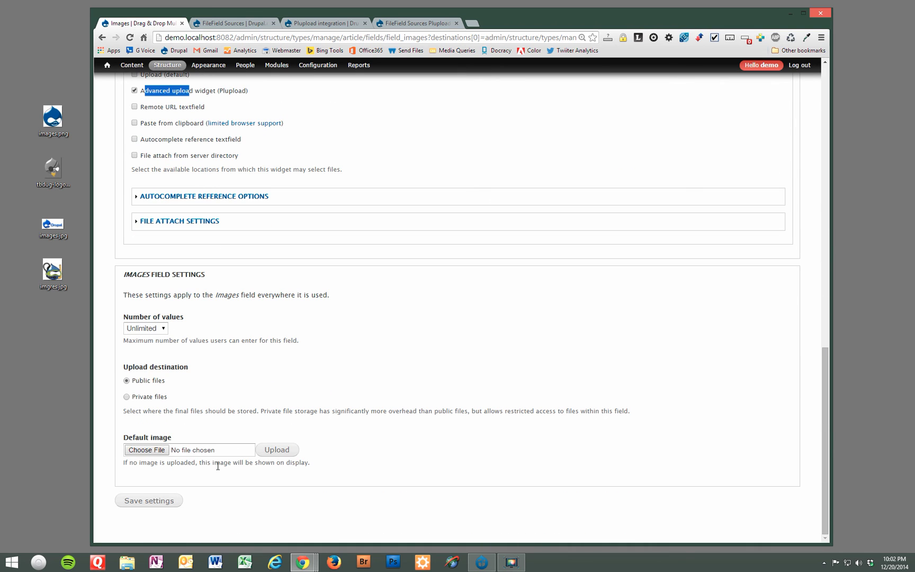
left_click(143, 329)
left_click(143, 329)
Save the Images field settings and start a new Article
left_click(149, 501)
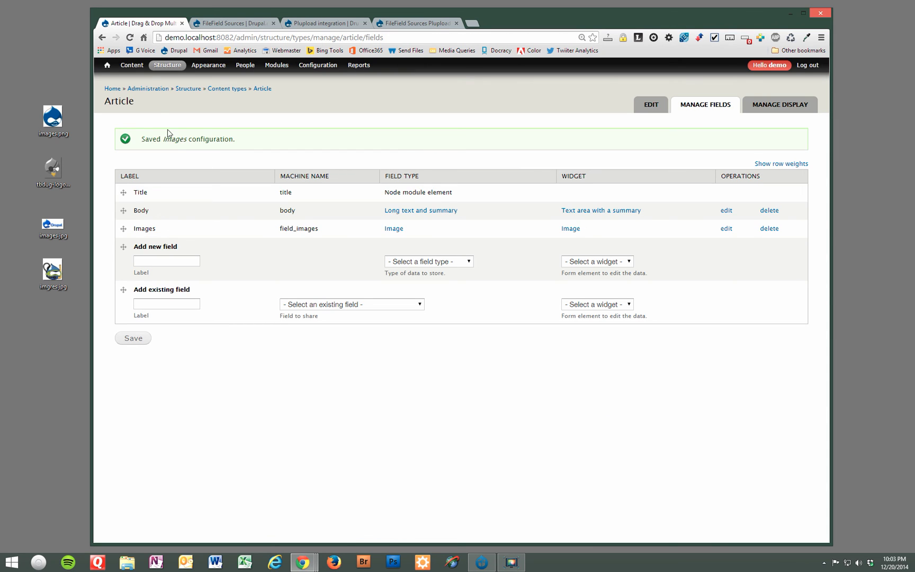
mouse_move(146, 78)
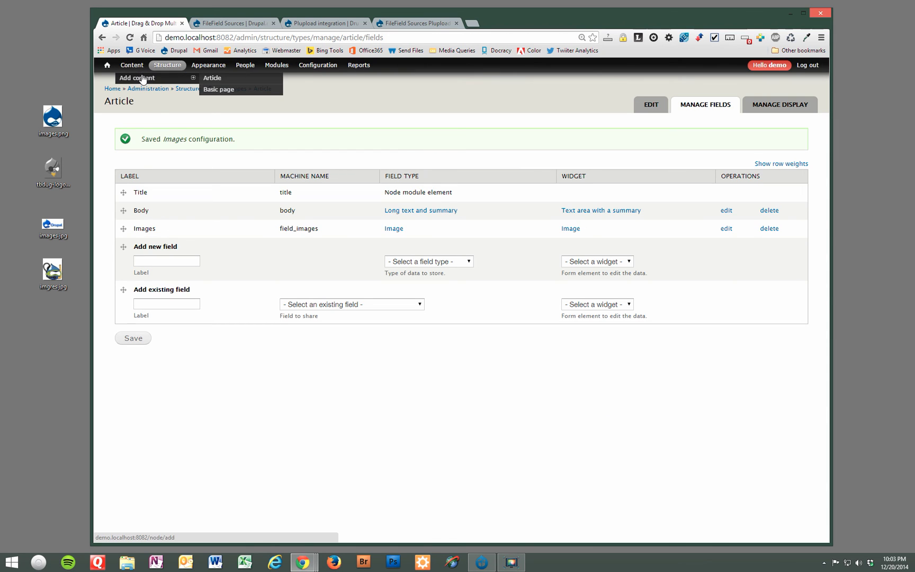
left_click(212, 79)
scroll(238, 441, "down", 5)
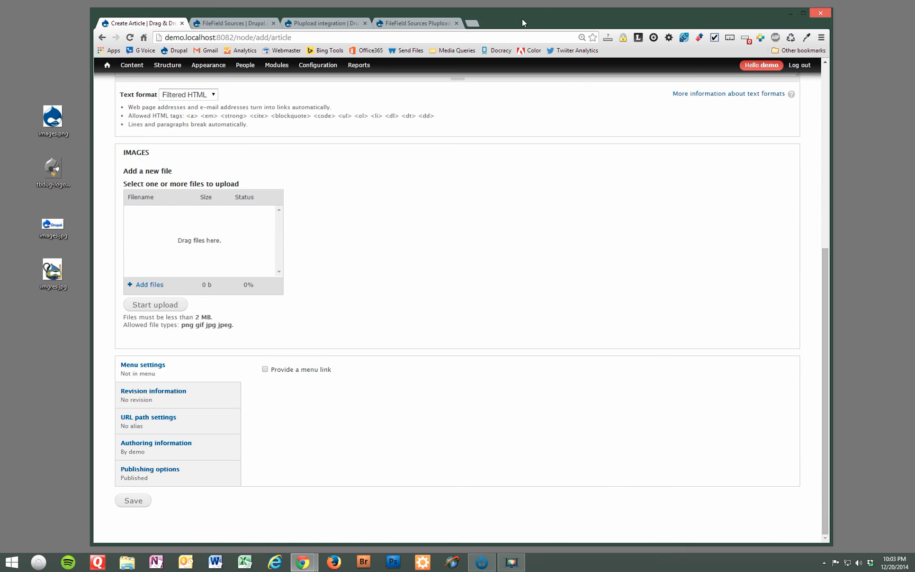
Upload images.png, images.jpg and imgres.jpg via Plupload, leaving out tbdug-logo.png
left_click_drag(522, 23, 568, 19)
left_click_drag(84, 300, 233, 224)
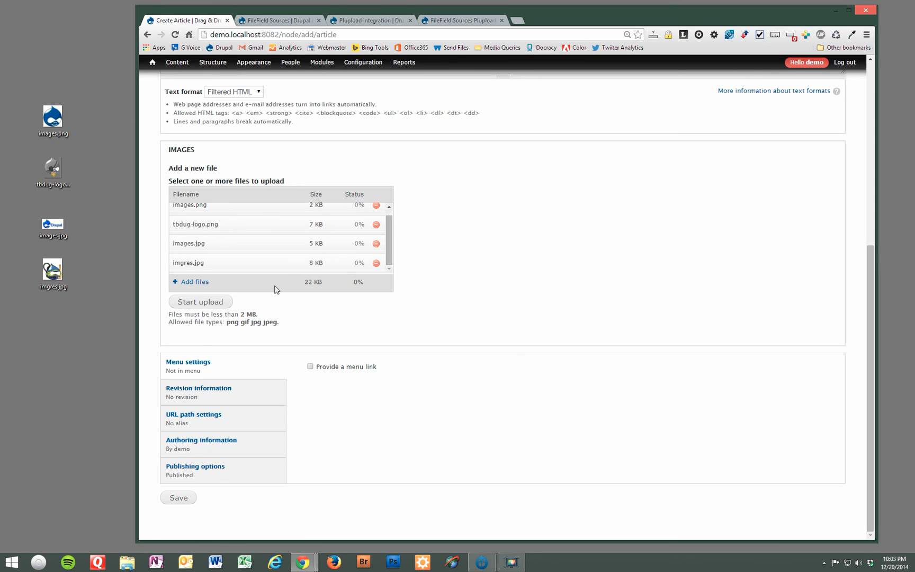
left_click(376, 224)
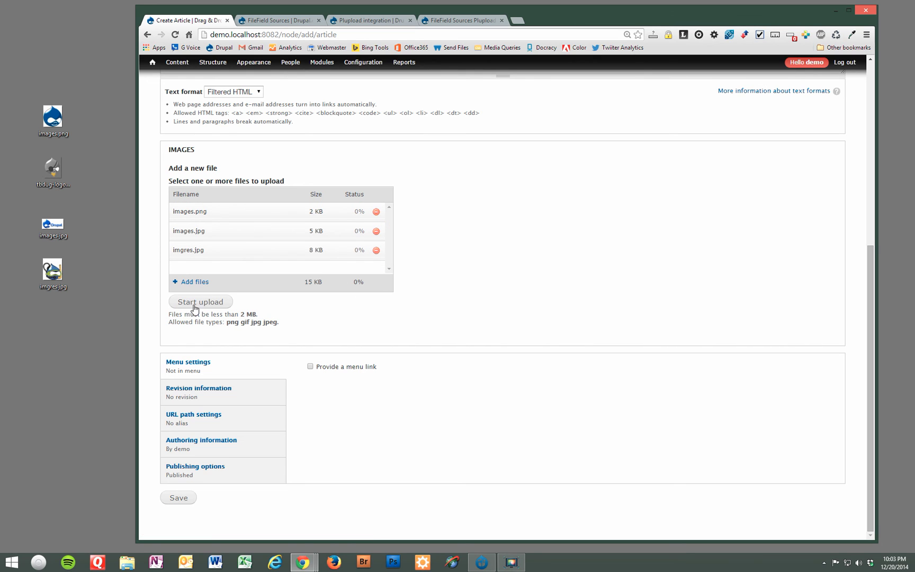
left_click_drag(57, 183, 106, 222)
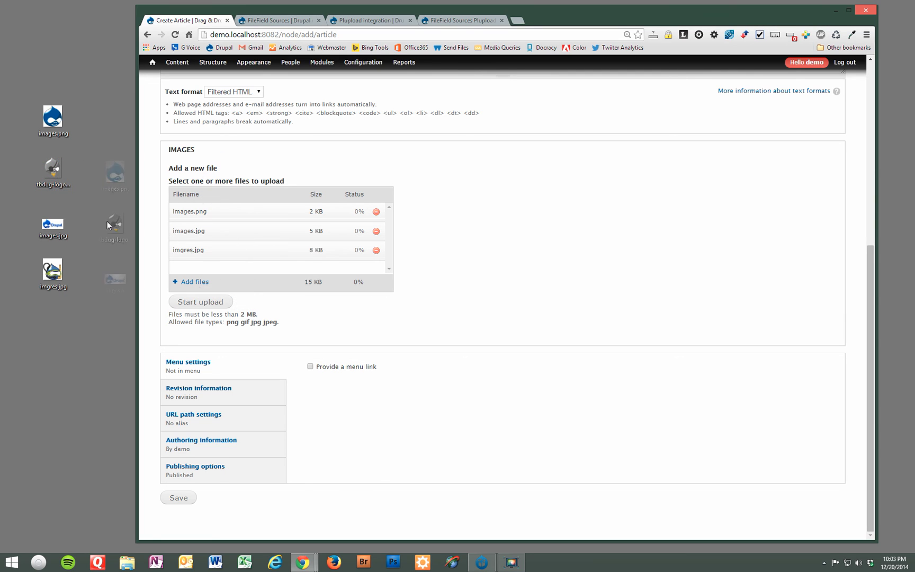
left_click(200, 302)
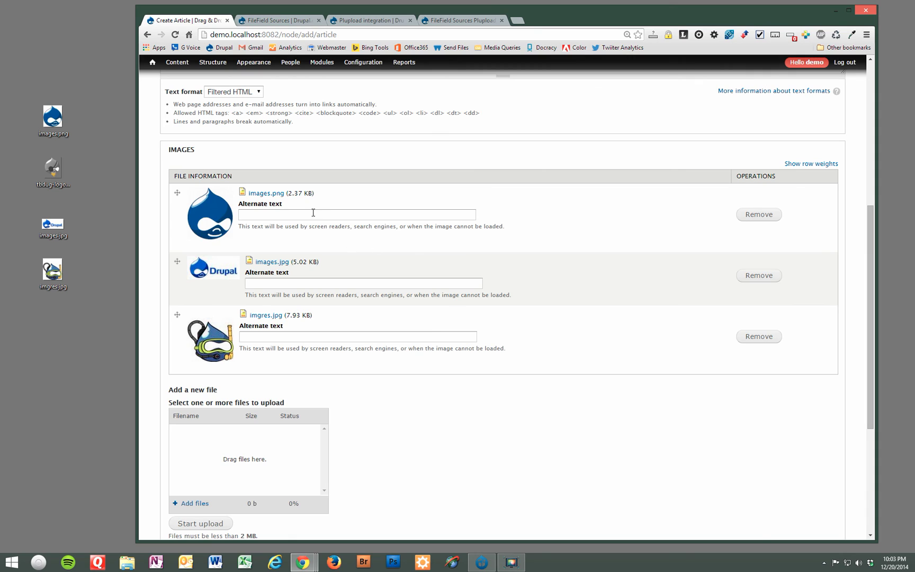
Enter 'Drupal Rocks!' as the alternate text for images.png
left_click(312, 213)
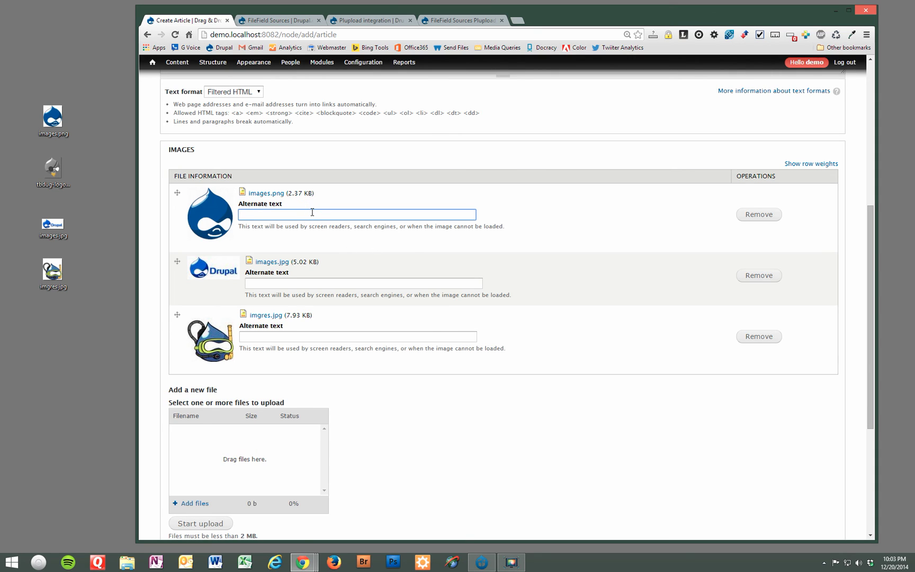
type("Drupal Rocks!")
scroll(358, 457, "down", 4)
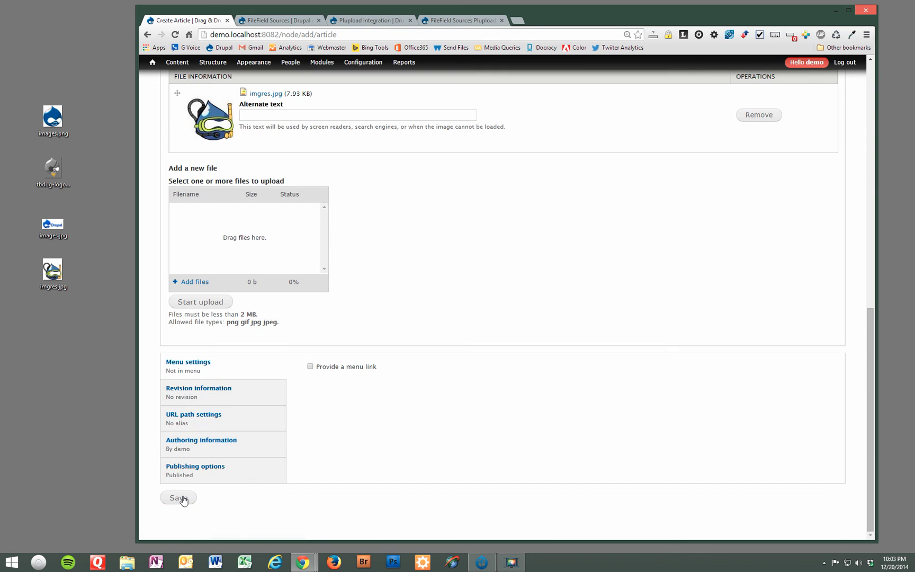
scroll(696, 336, "up", 10)
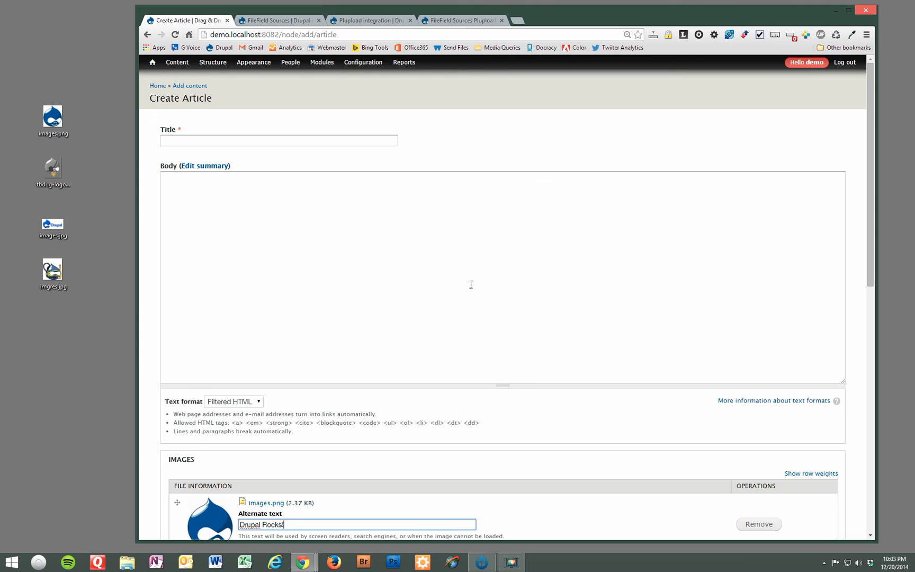
scroll(461, 310, "down", 7)
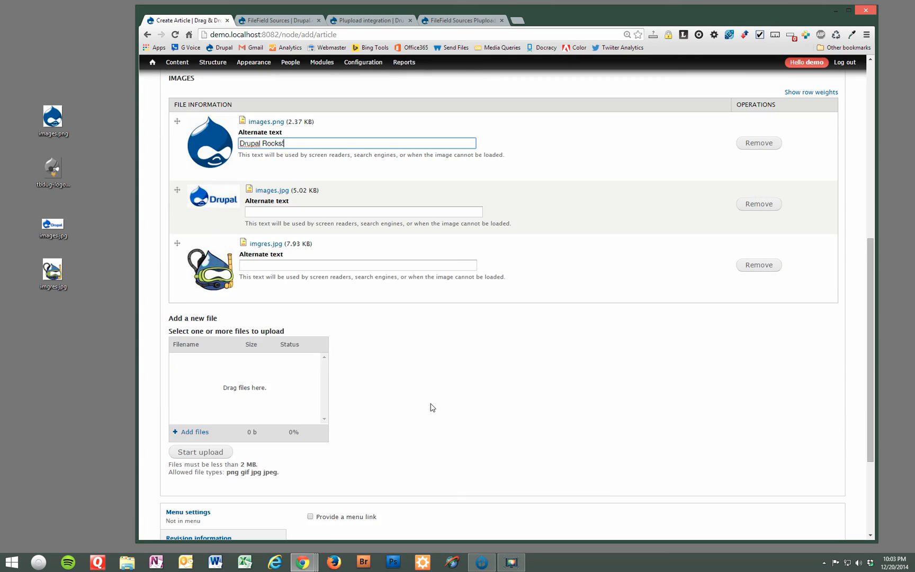